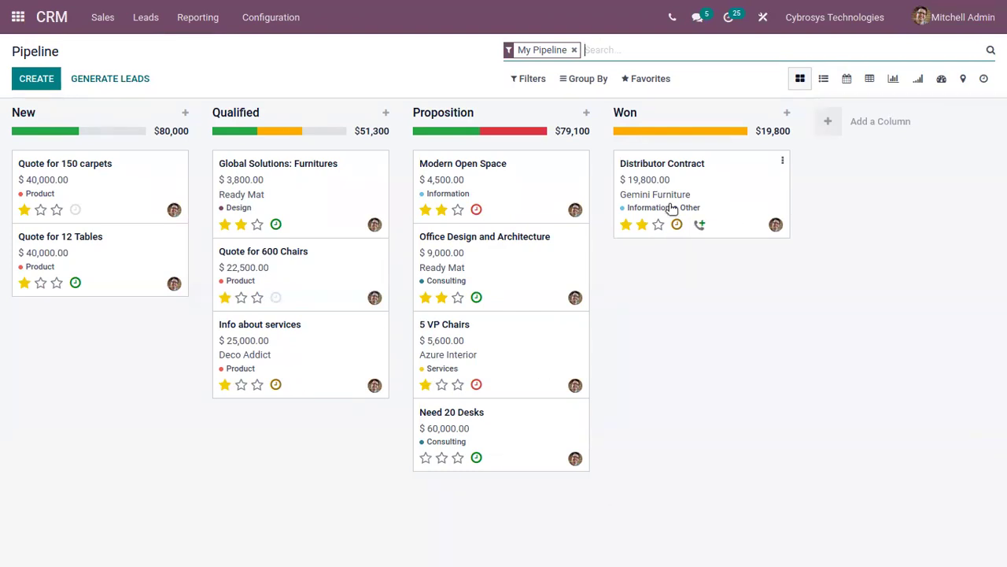
click(823, 81)
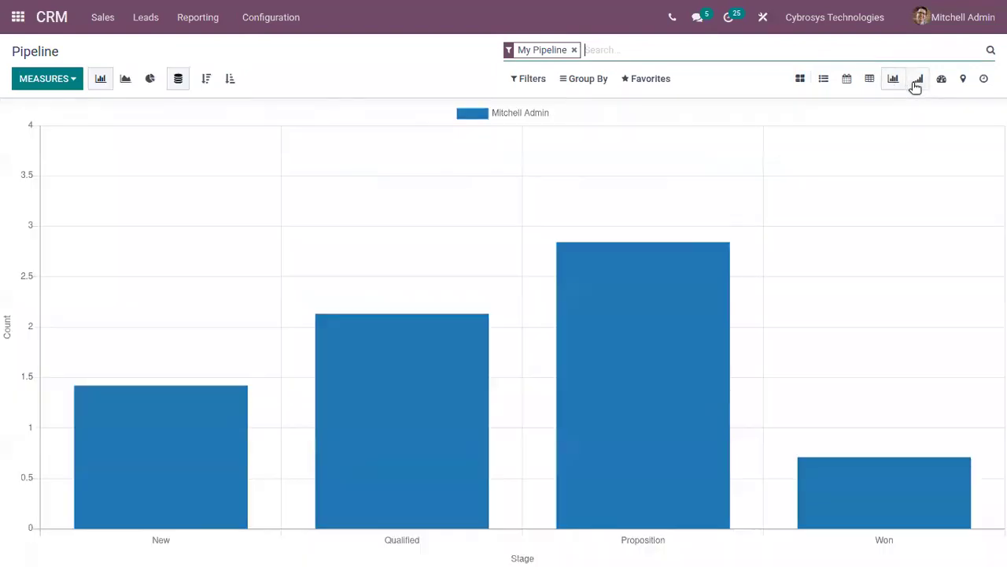
click(917, 81)
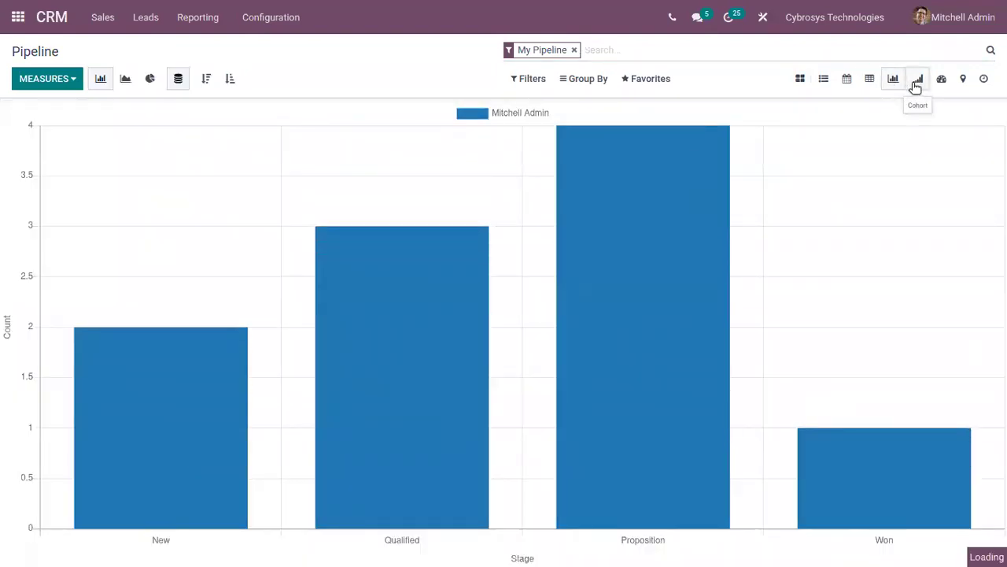
click(936, 86)
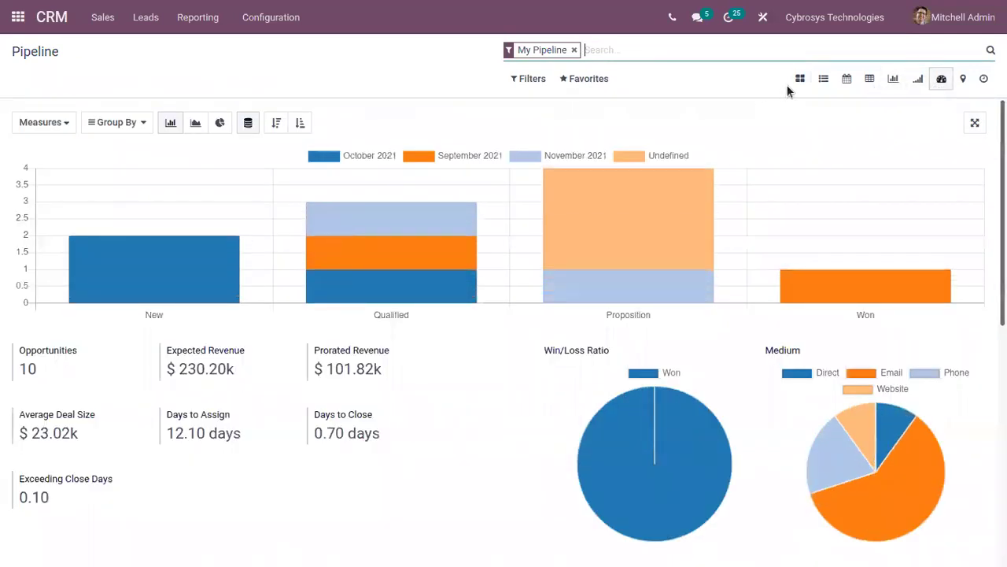
click(798, 82)
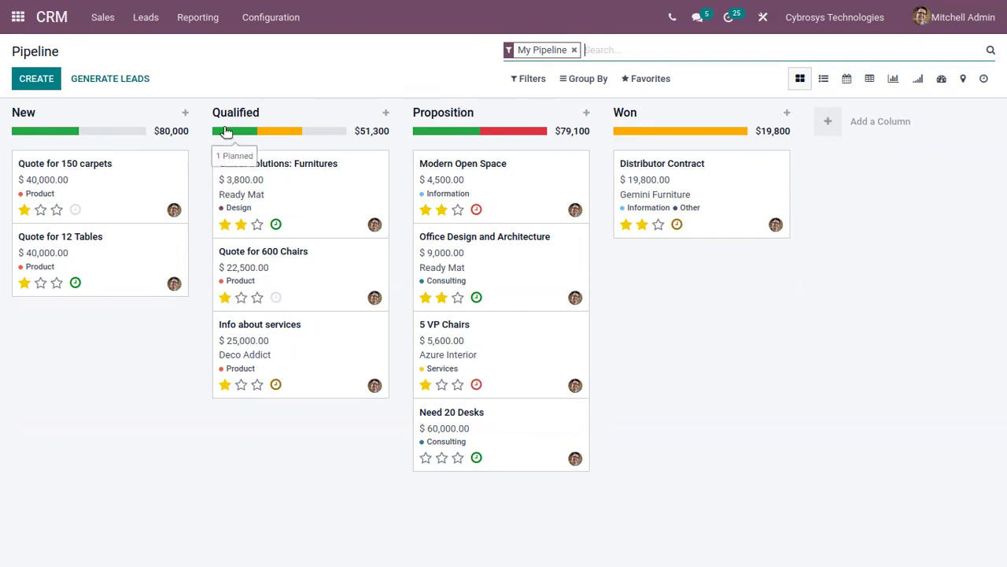
mouse_move(164, 266)
mouse_down()
mouse_move(175, 293)
mouse_move(380, 302)
mouse_move(378, 290)
mouse_move(560, 291)
mouse_move(654, 333)
mouse_move(789, 258)
mouse_move(645, 295)
mouse_move(81, 294)
mouse_move(144, 270)
mouse_move(163, 278)
mouse_up()
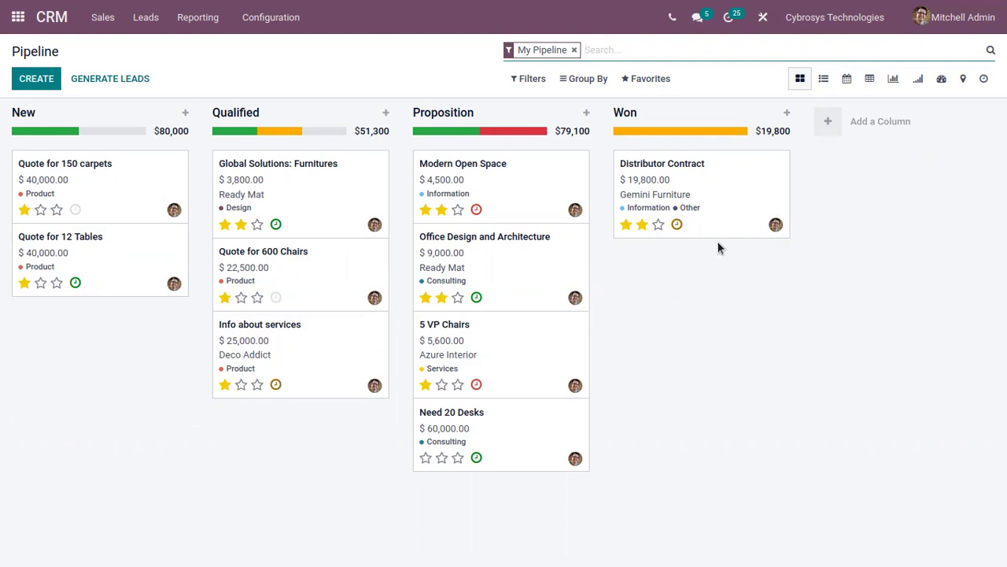
Create an opportunity for contact Test in New and drag its card into Qualified.
mouse_move(702, 184)
click(38, 82)
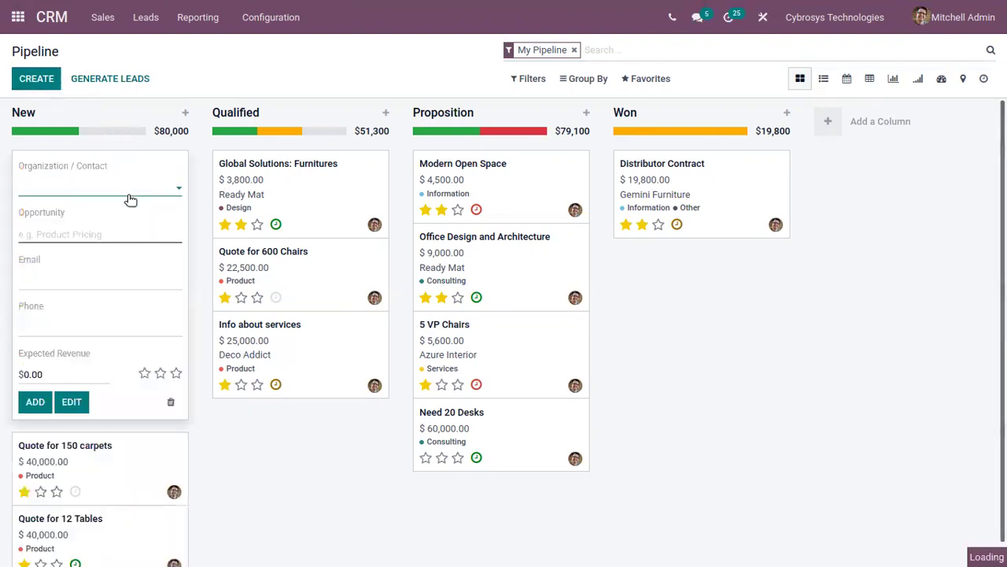
click(131, 200)
click(110, 268)
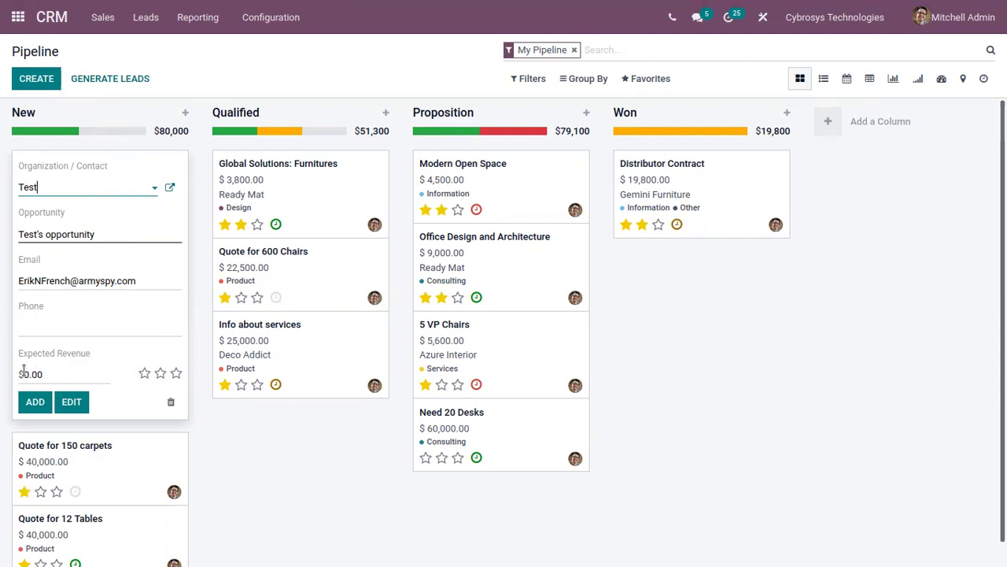
click(35, 402)
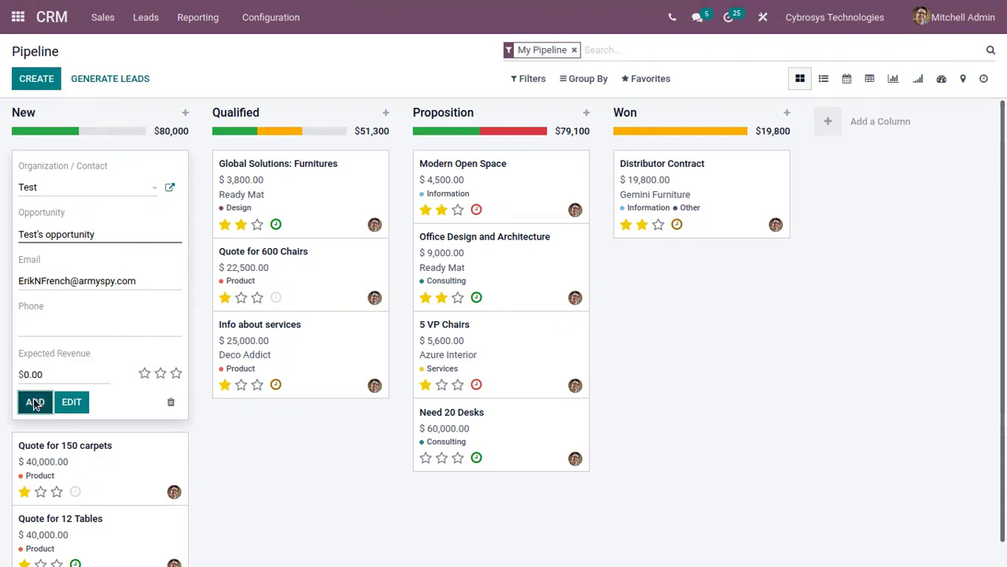
click(272, 425)
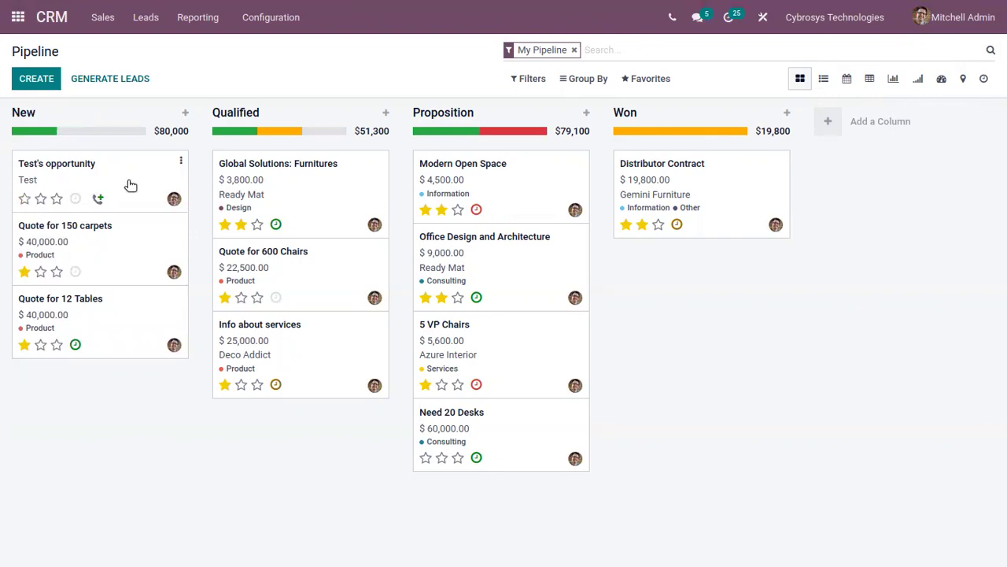
drag(155, 195, 319, 189)
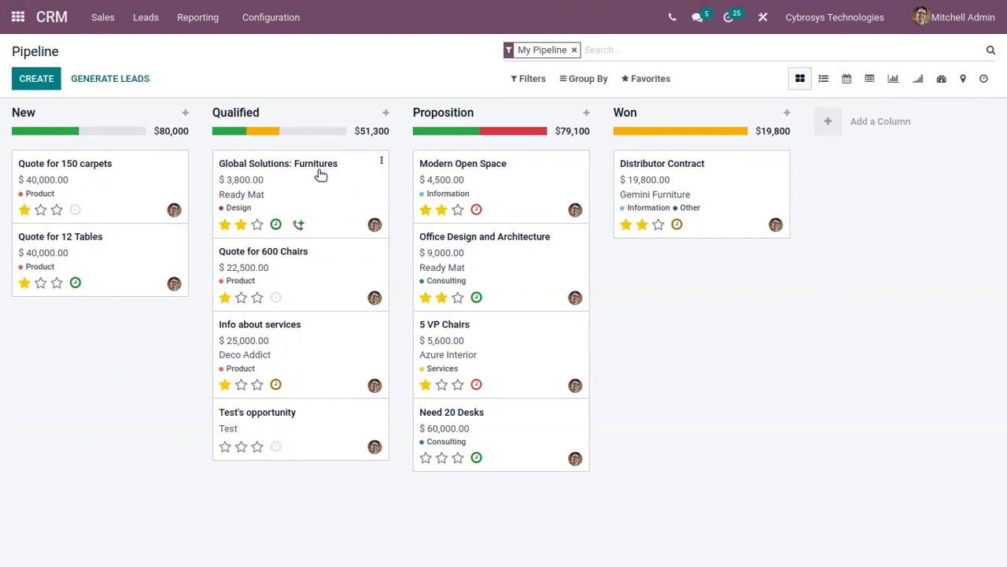
Convert the Acadia College Furnitures lead from the Leads list into an opportunity.
click(103, 17)
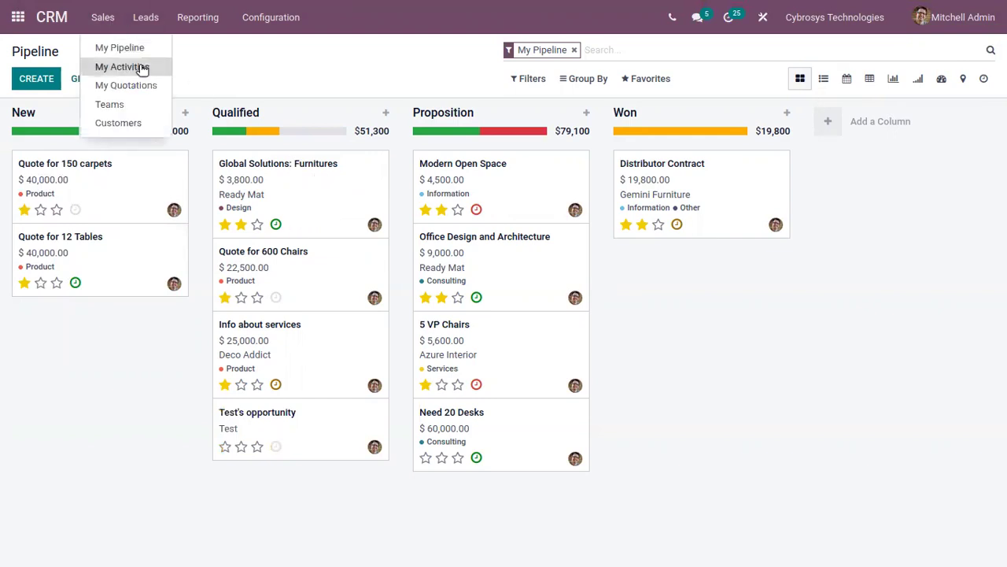
click(145, 22)
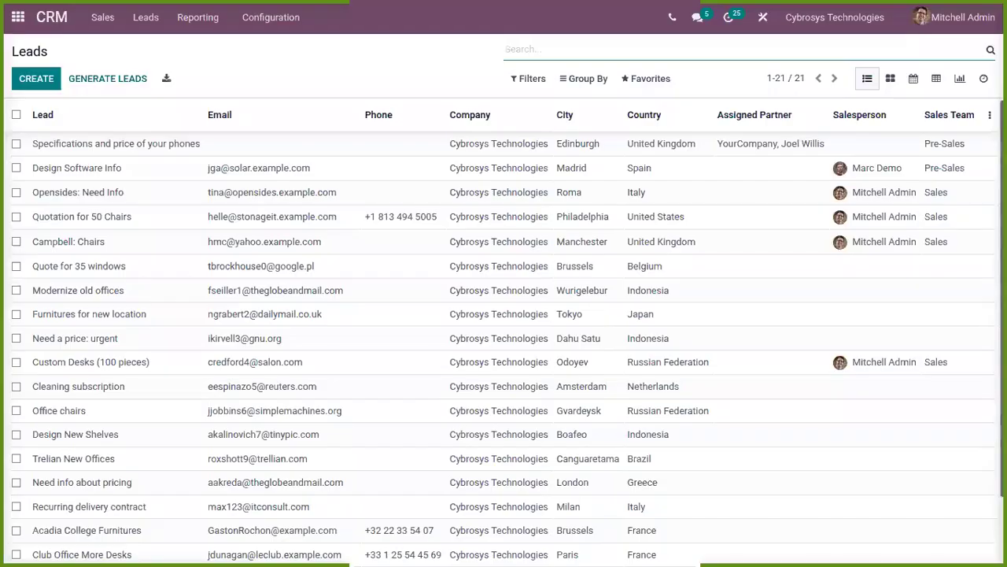
scroll(344, 296, down, 1)
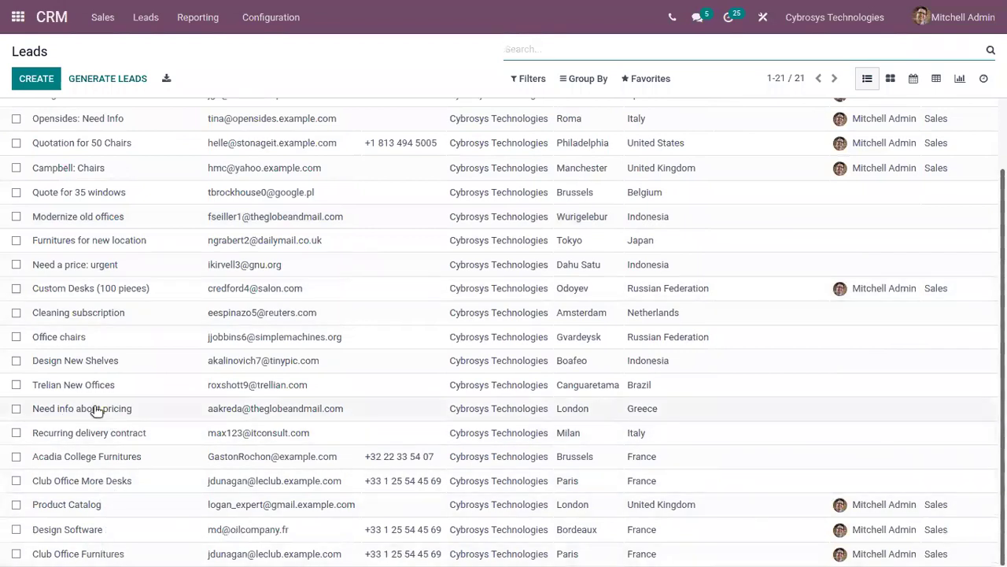
click(91, 459)
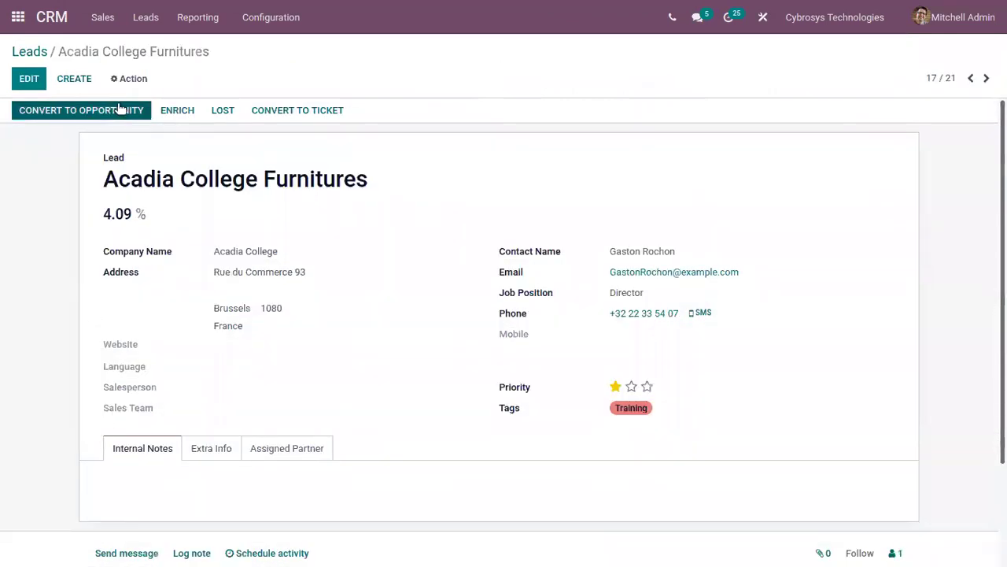
click(99, 113)
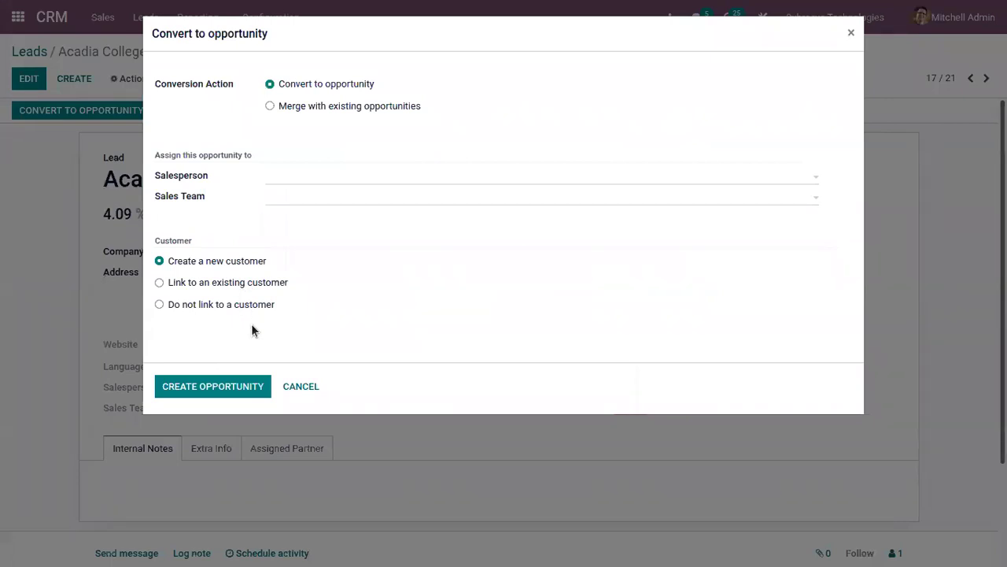
click(247, 381)
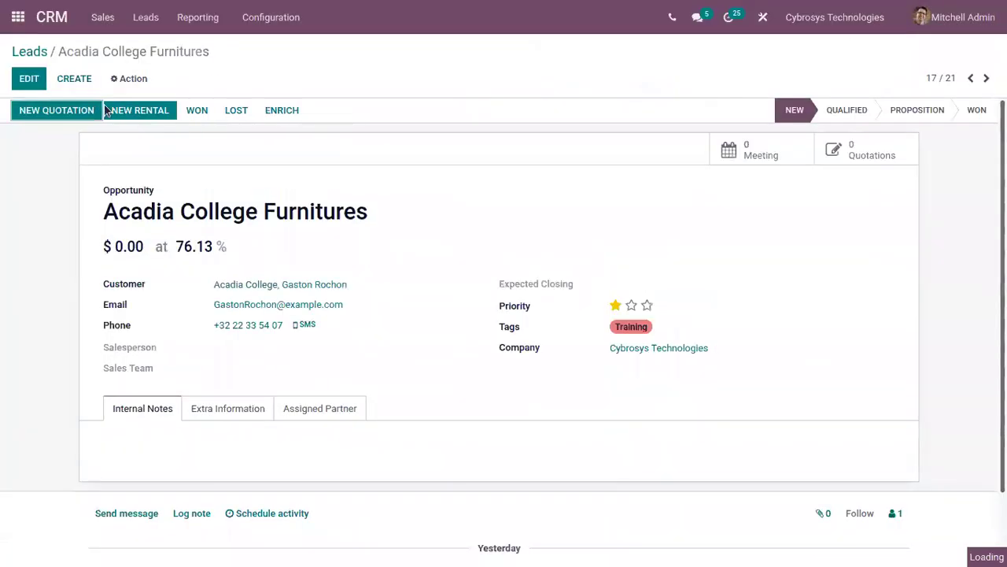
Return to the My Pipeline board from the Sales menu.
mouse_move(110, 24)
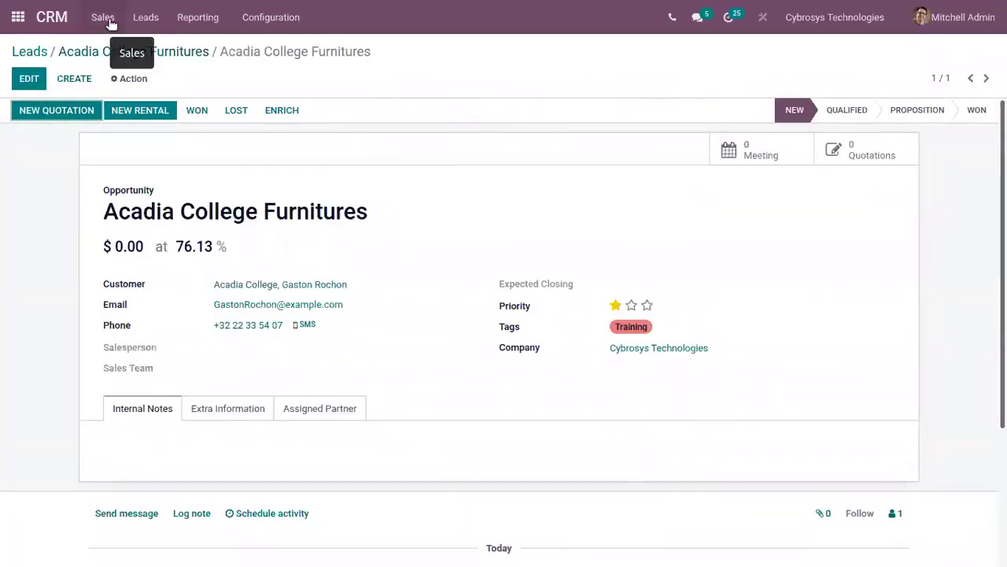
click(110, 22)
click(122, 43)
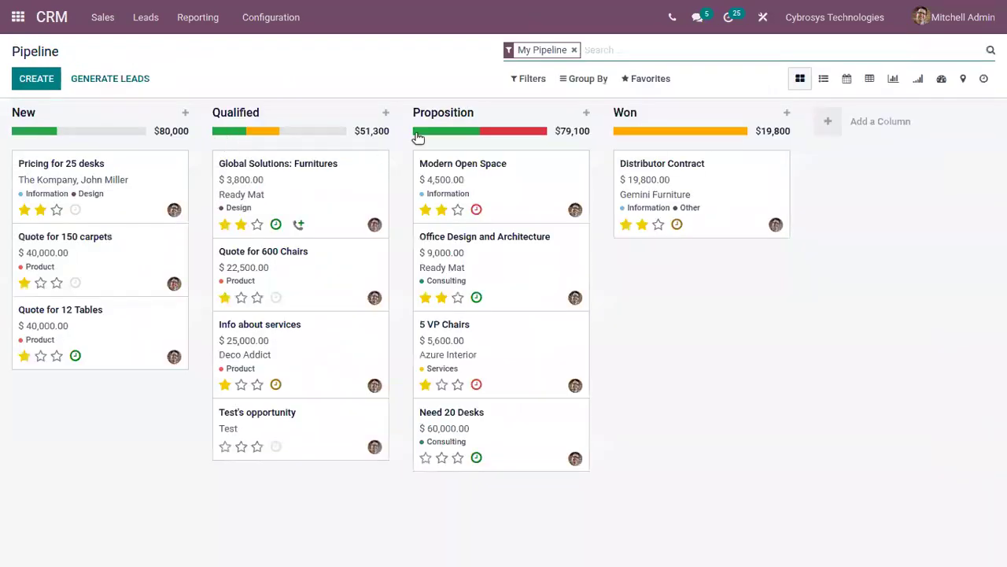
Remove the My Pipeline filter so all opportunities appear on the board.
click(575, 50)
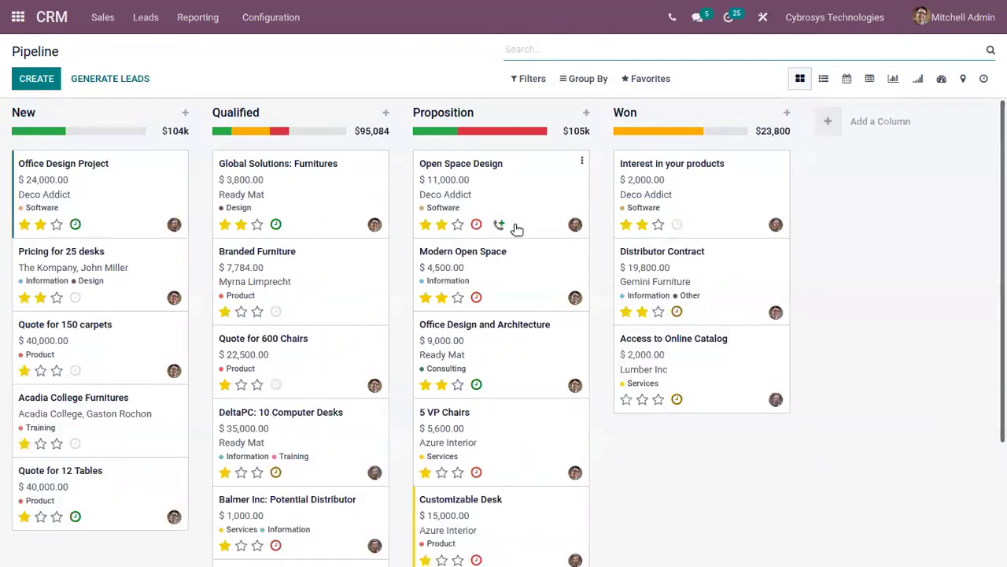
scroll(515, 230, down, 2)
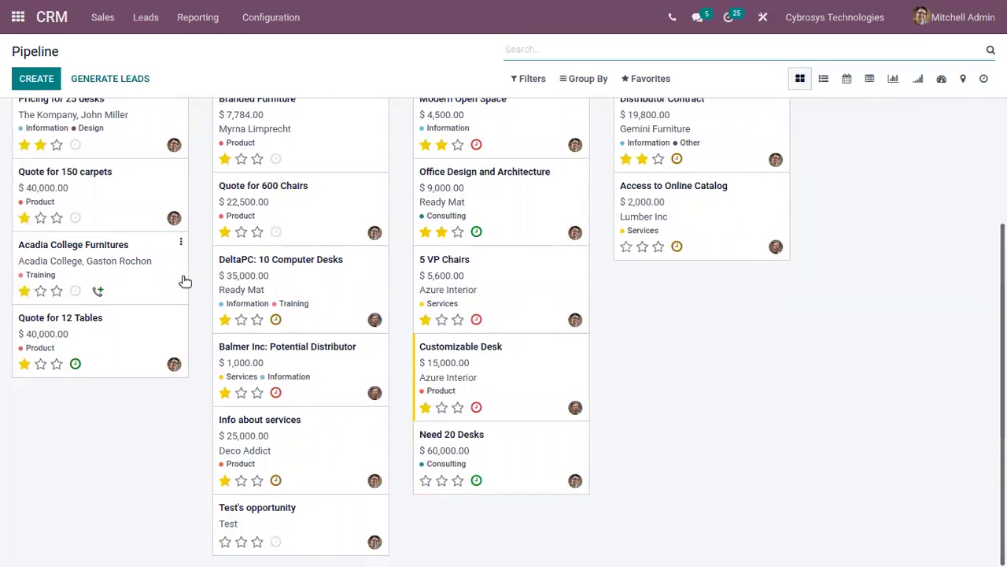
scroll(162, 267, up, 2)
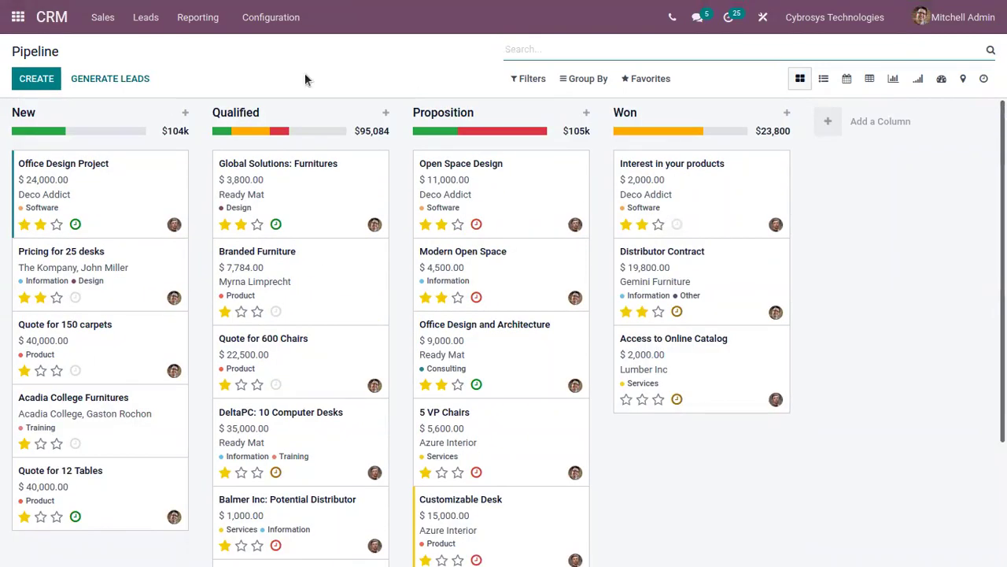
Give the Office Design Project card the red colour from its options menu.
click(107, 187)
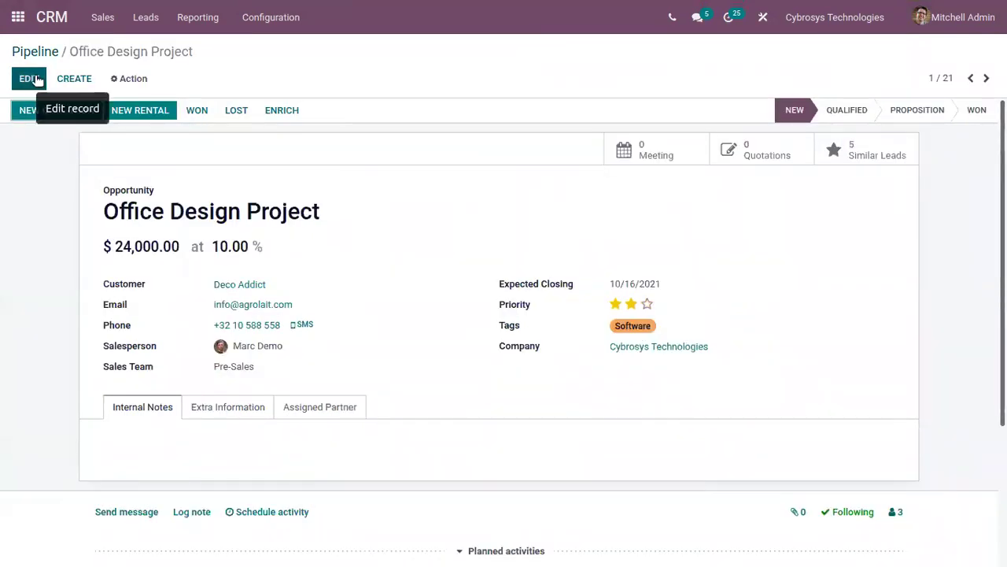
click(31, 50)
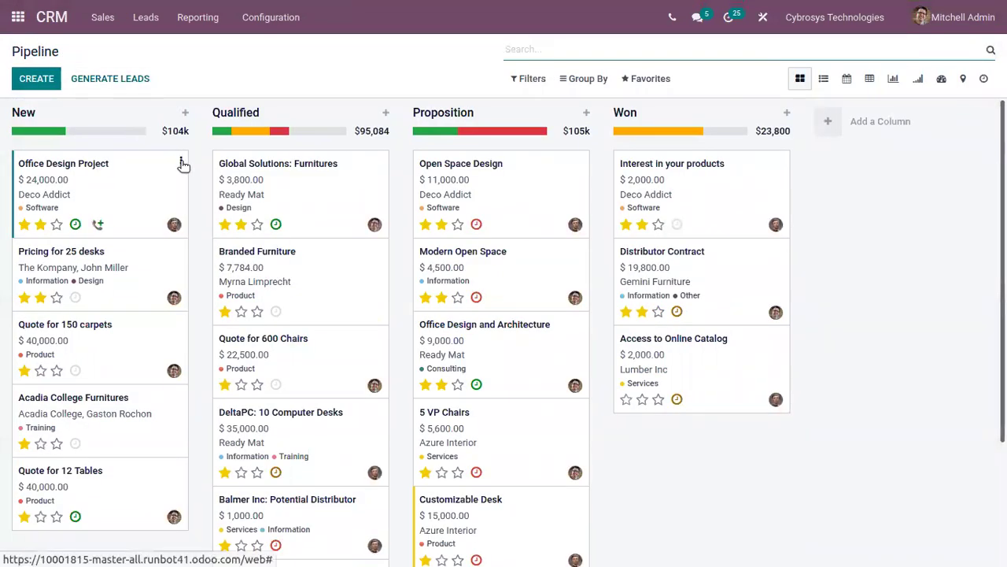
click(181, 162)
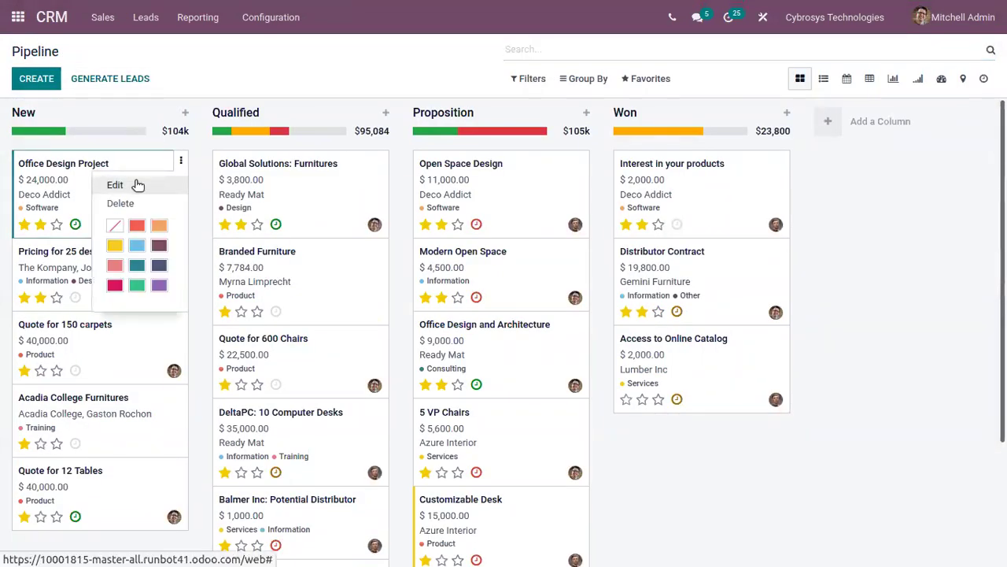
click(138, 184)
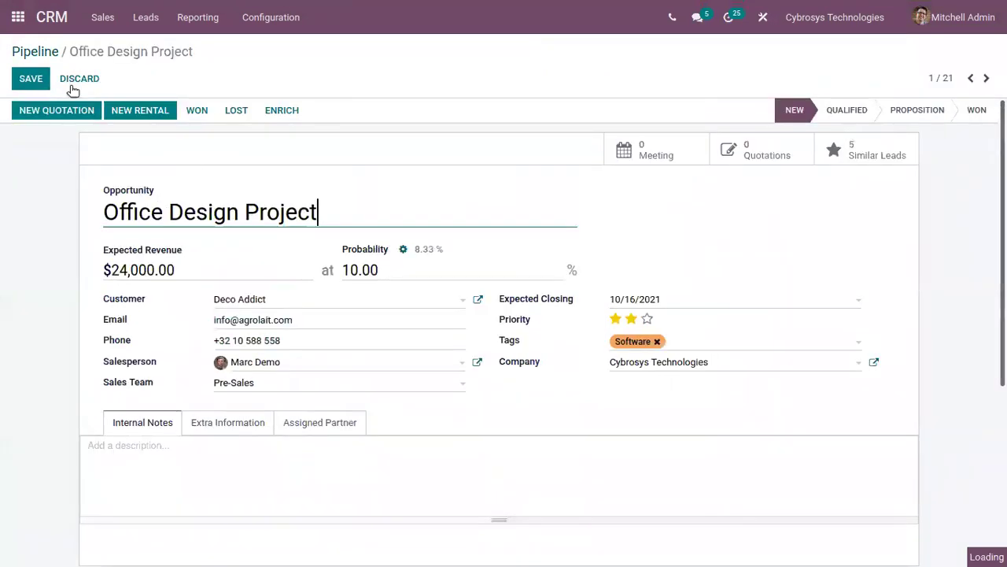
click(46, 52)
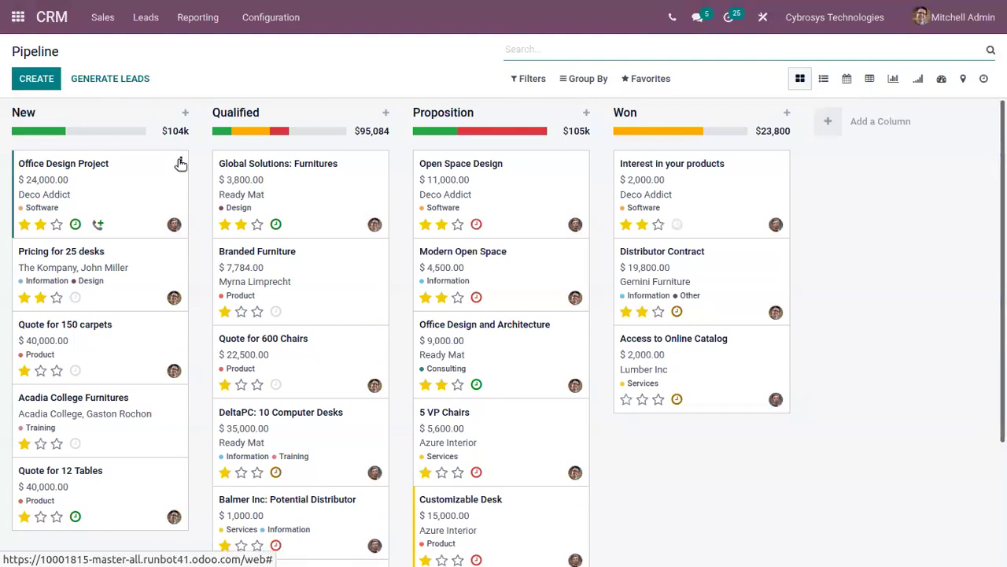
click(180, 162)
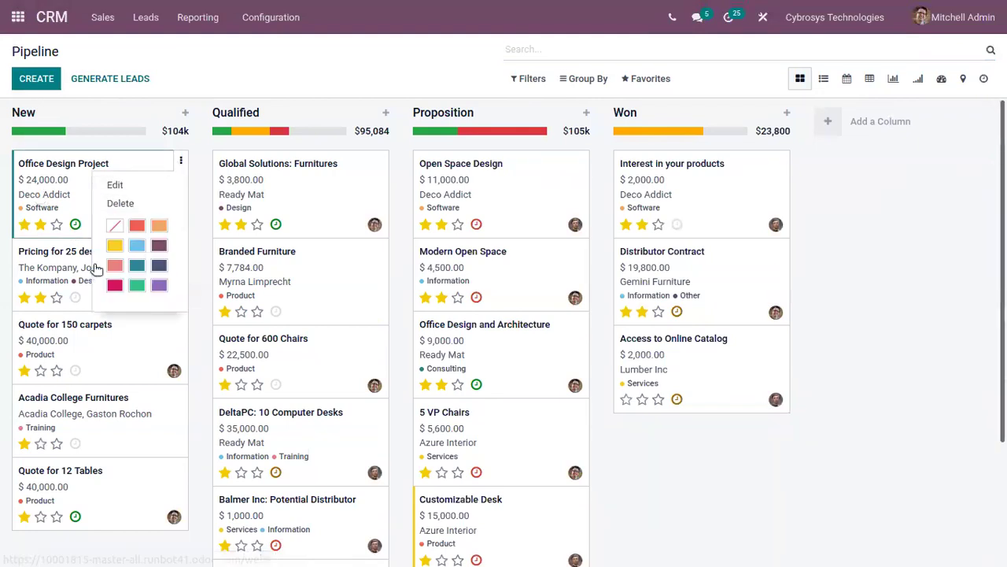
click(141, 225)
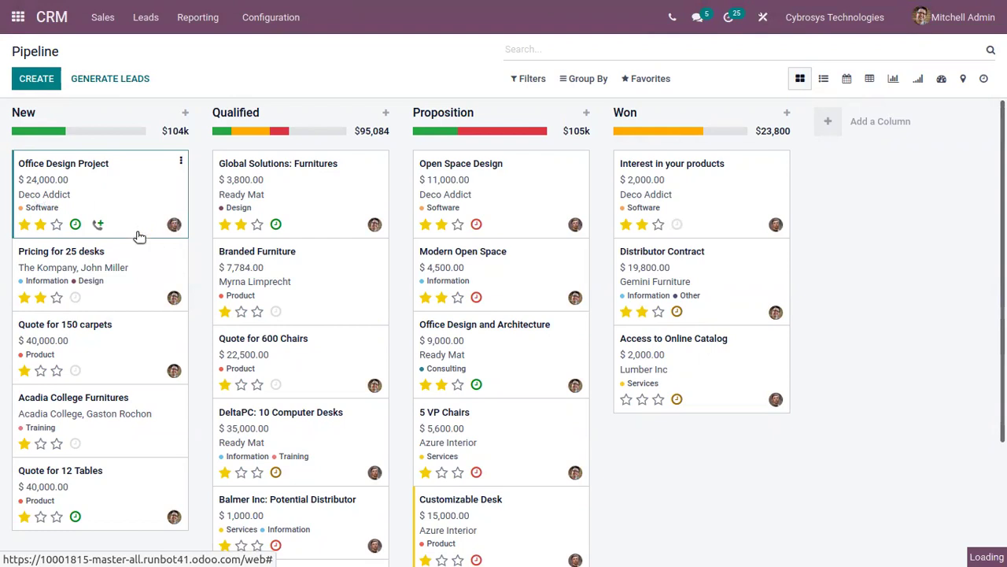
click(183, 163)
click(221, 73)
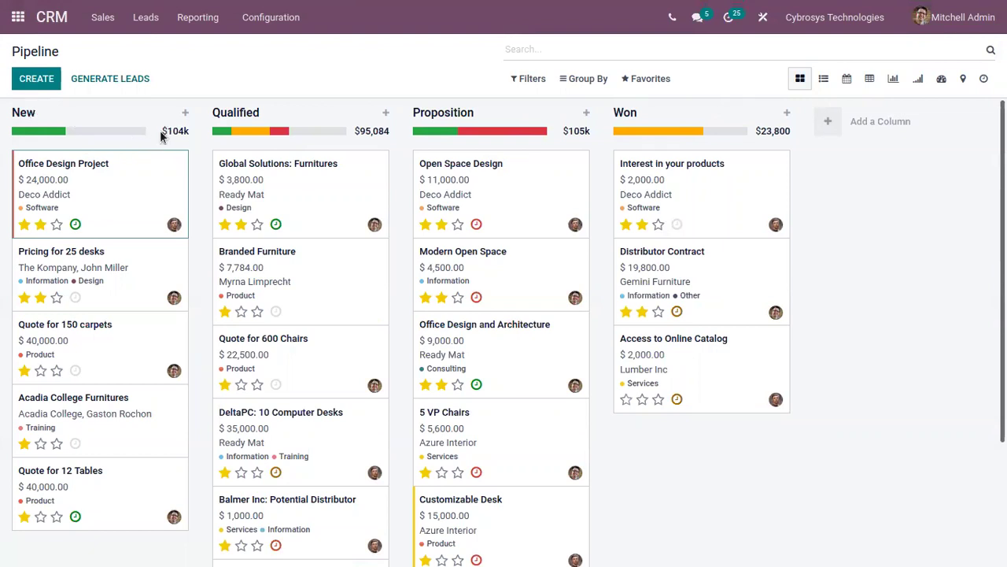
drag(172, 131, 189, 139)
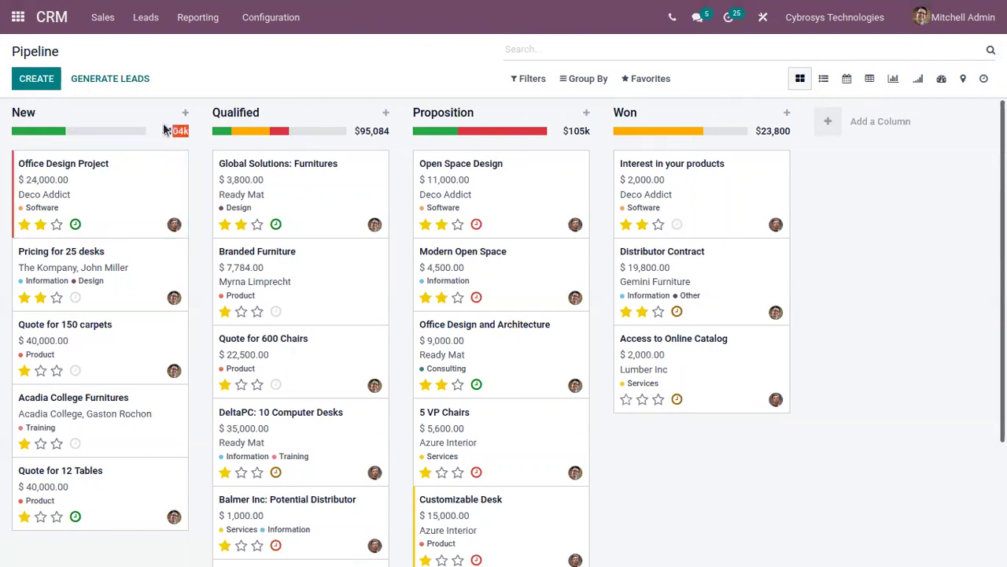
click(164, 130)
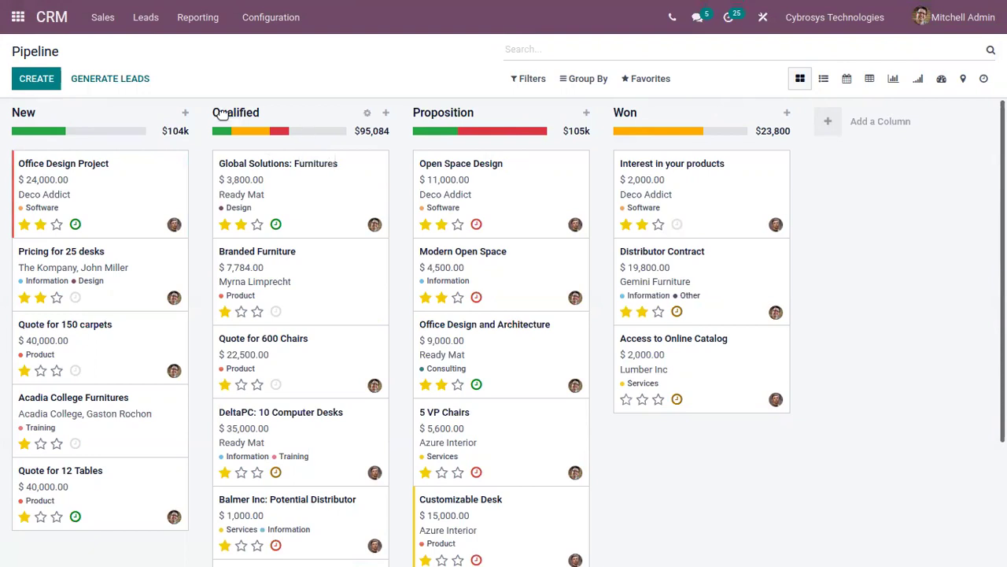
double_click(370, 132)
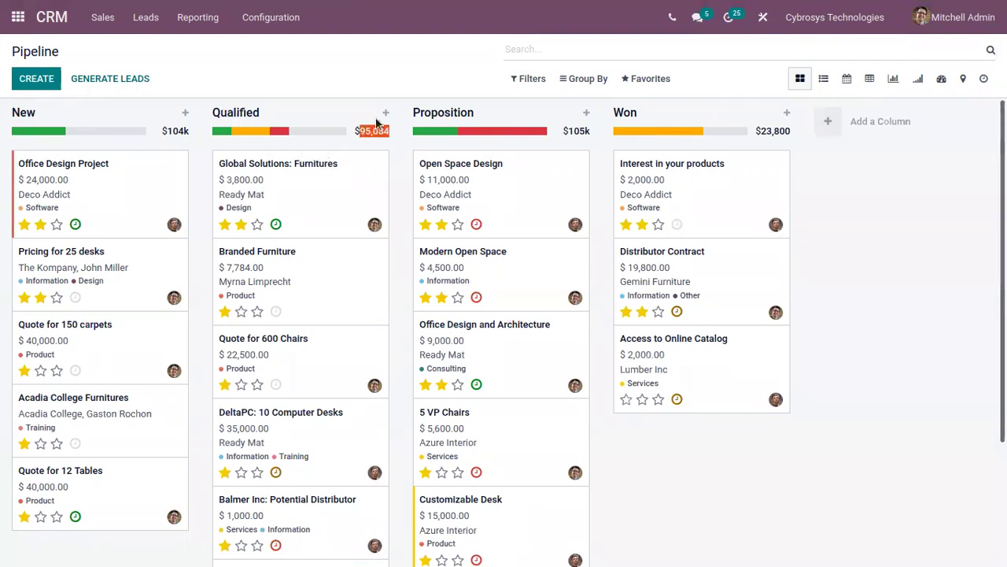
click(401, 74)
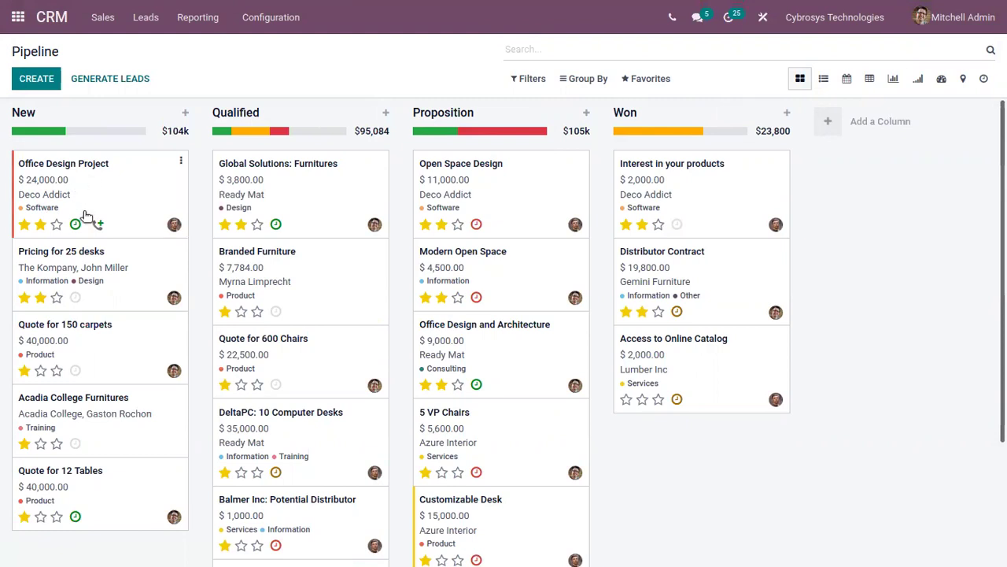
Save $10,000 as Pricing for 25 desks' expected revenue and return to the board.
click(111, 265)
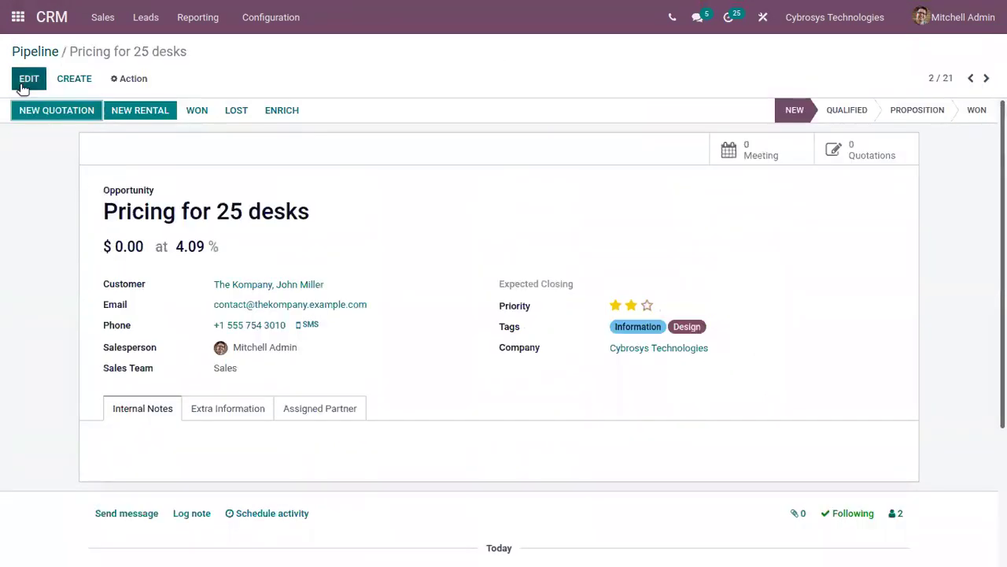
click(29, 80)
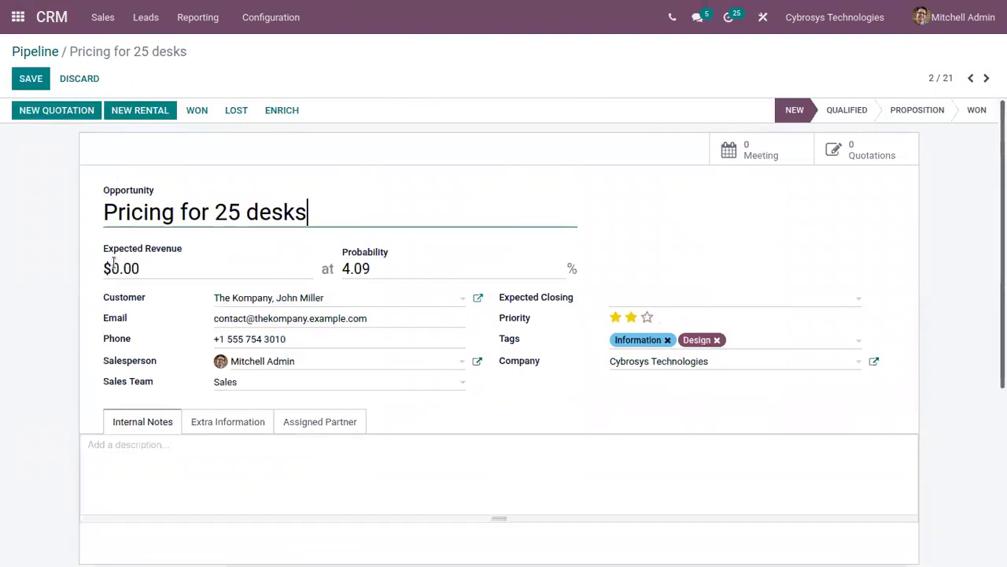
click(111, 268)
text(100)
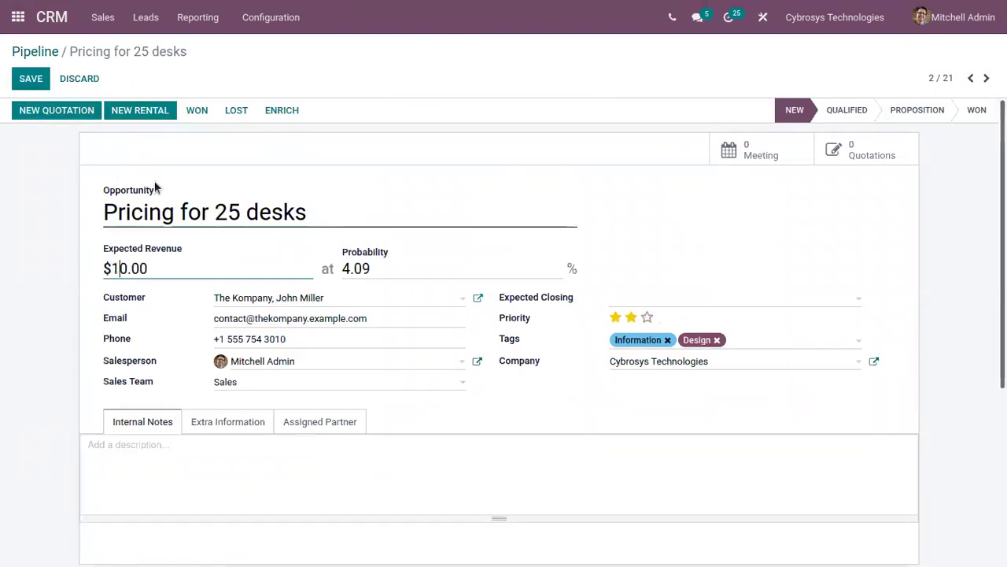
text(0)
click(24, 81)
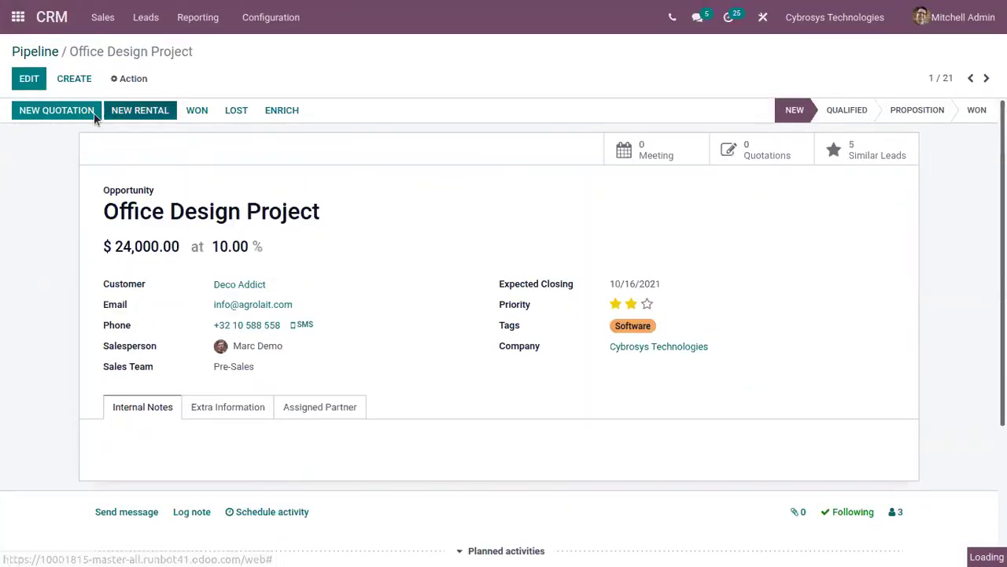
click(35, 51)
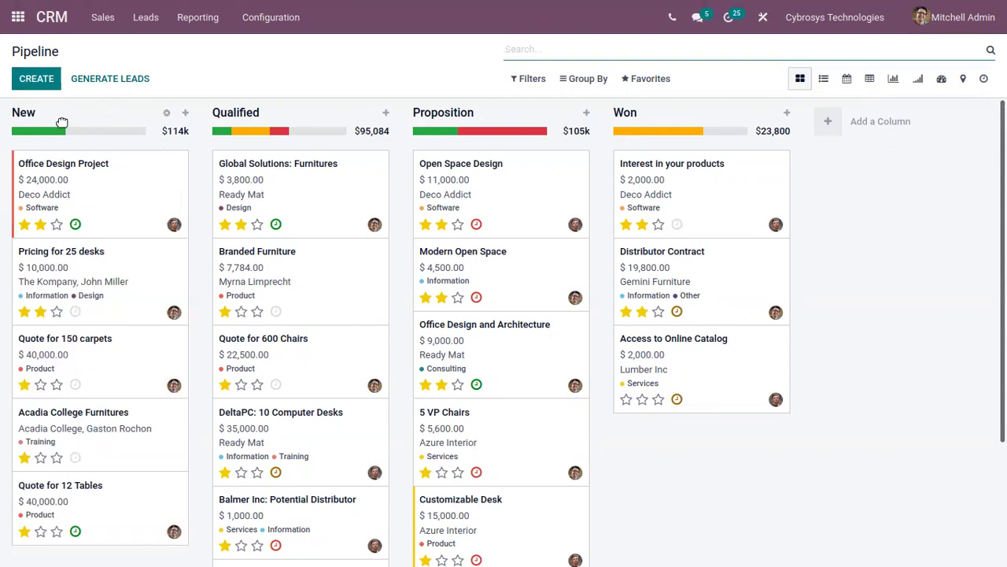
drag(168, 134, 206, 118)
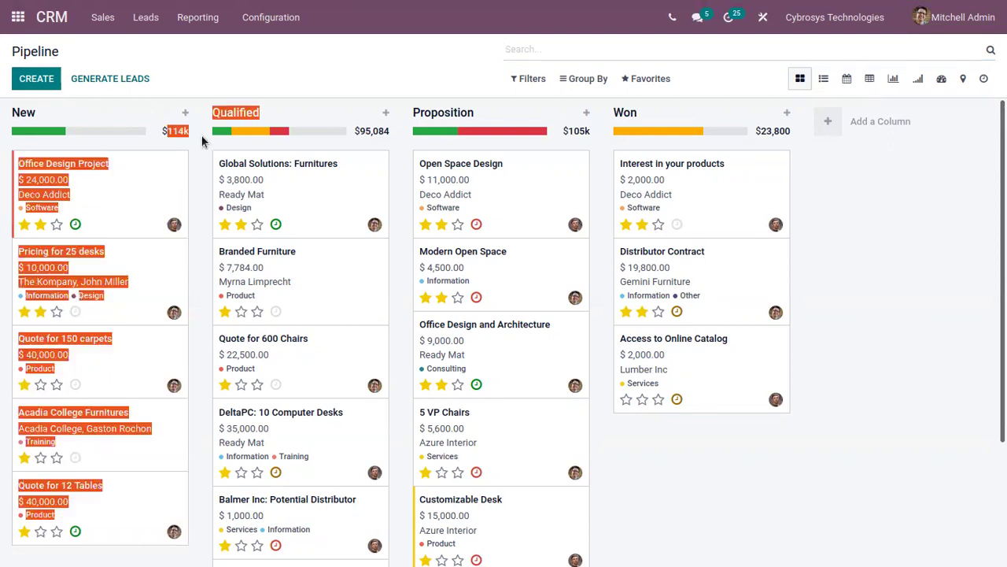
click(196, 85)
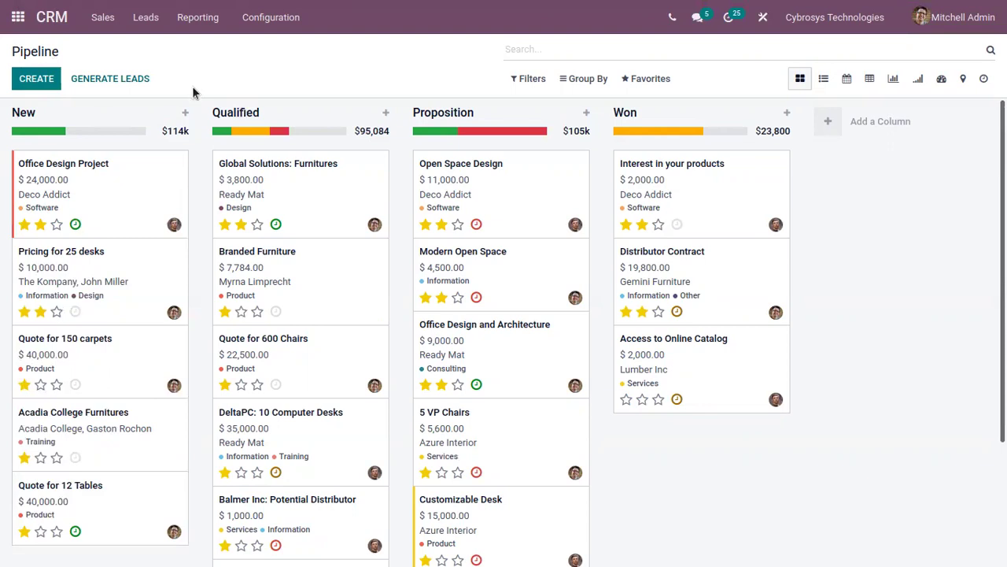
Filter the board to My Pipeline and open Info about services for editing.
click(523, 79)
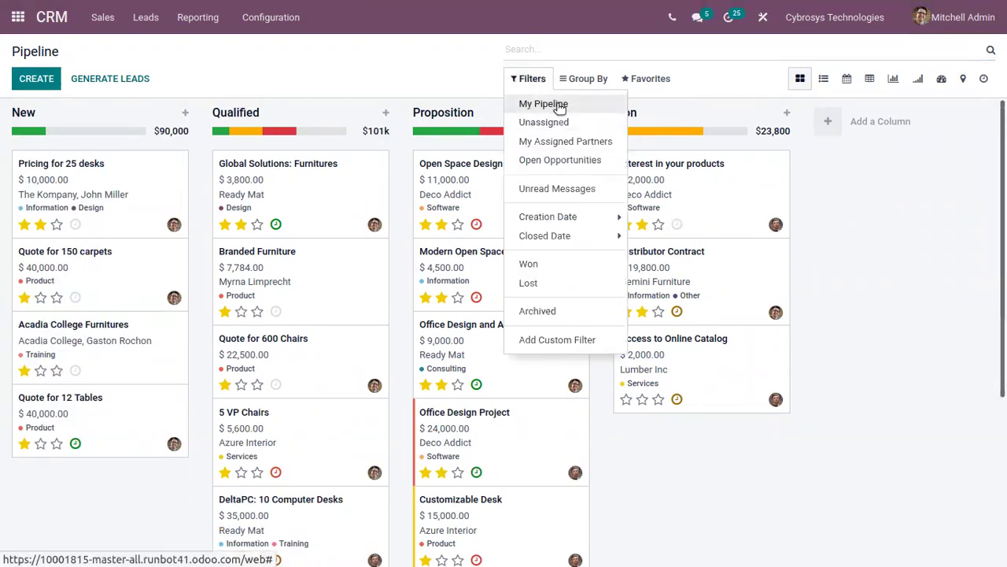
click(551, 104)
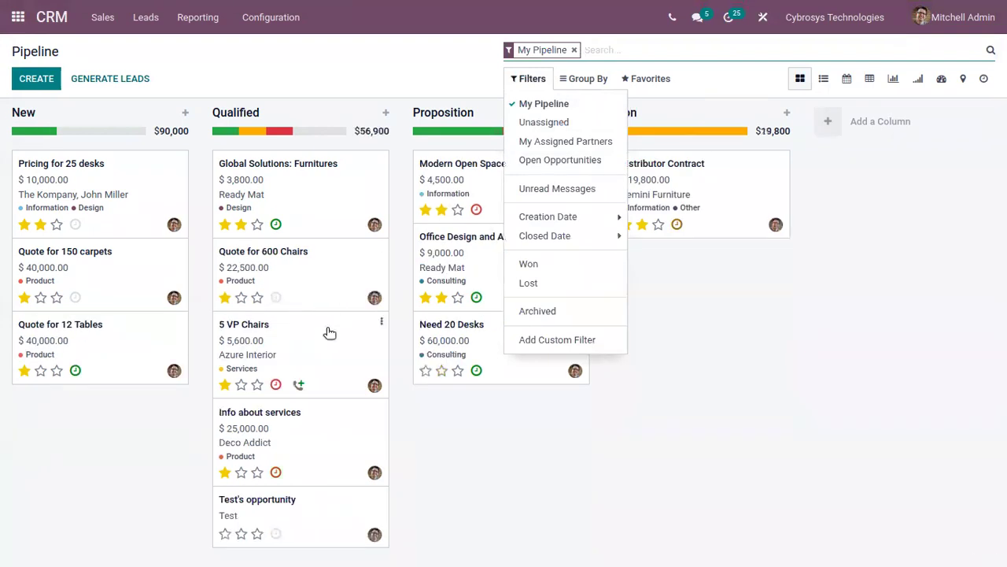
click(302, 416)
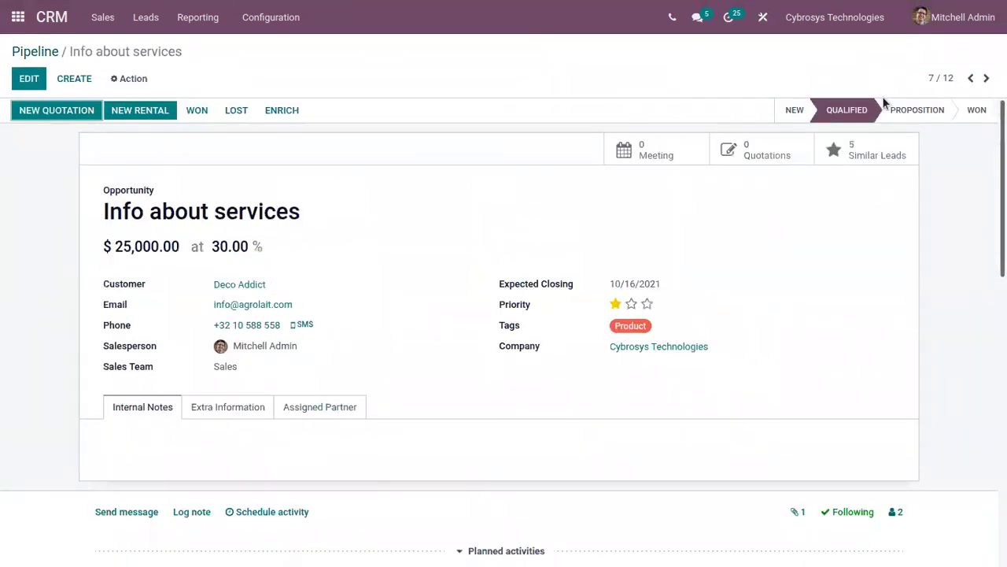
click(29, 79)
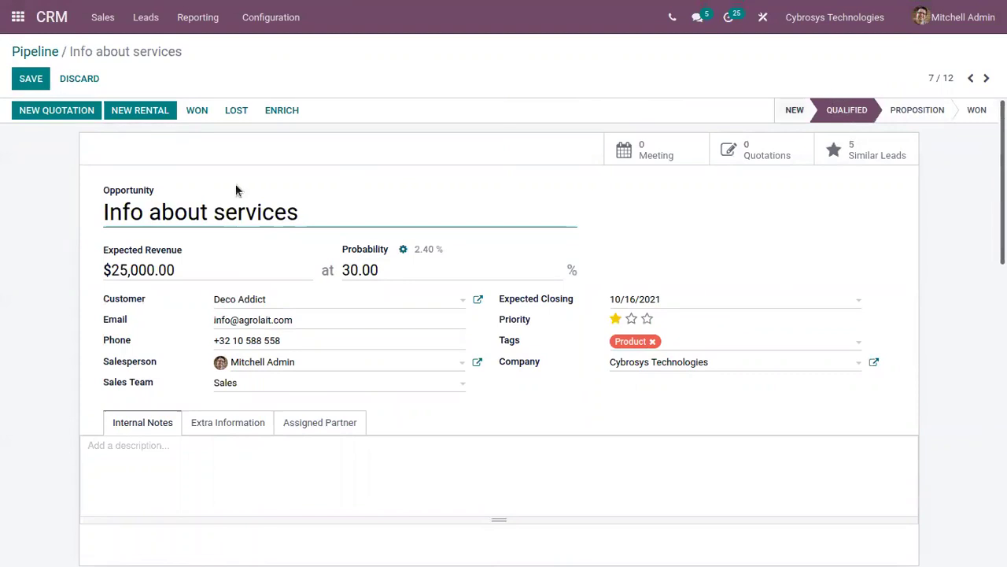
Move Info about services to Proposition with 99.78% probability and save it.
click(917, 115)
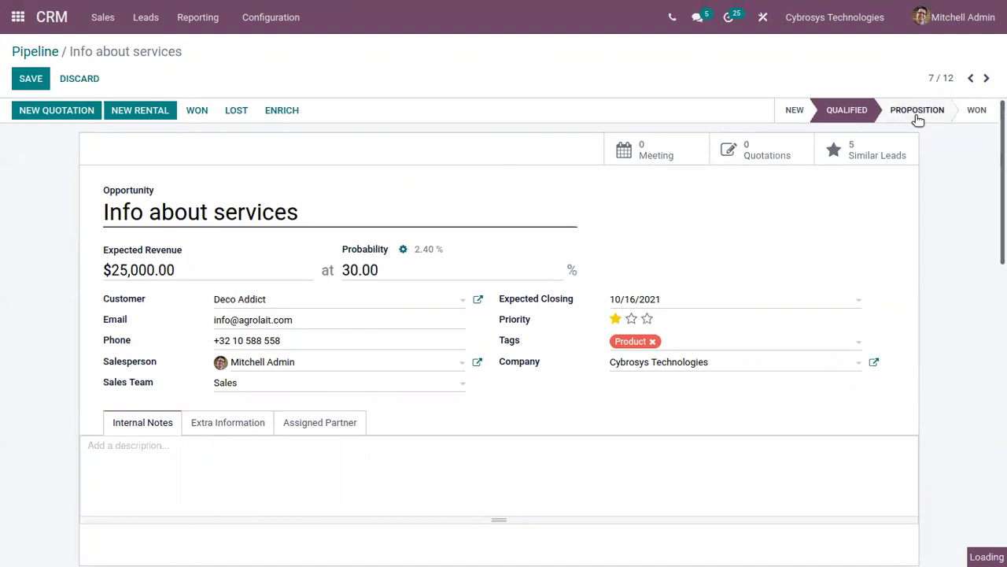
double_click(417, 249)
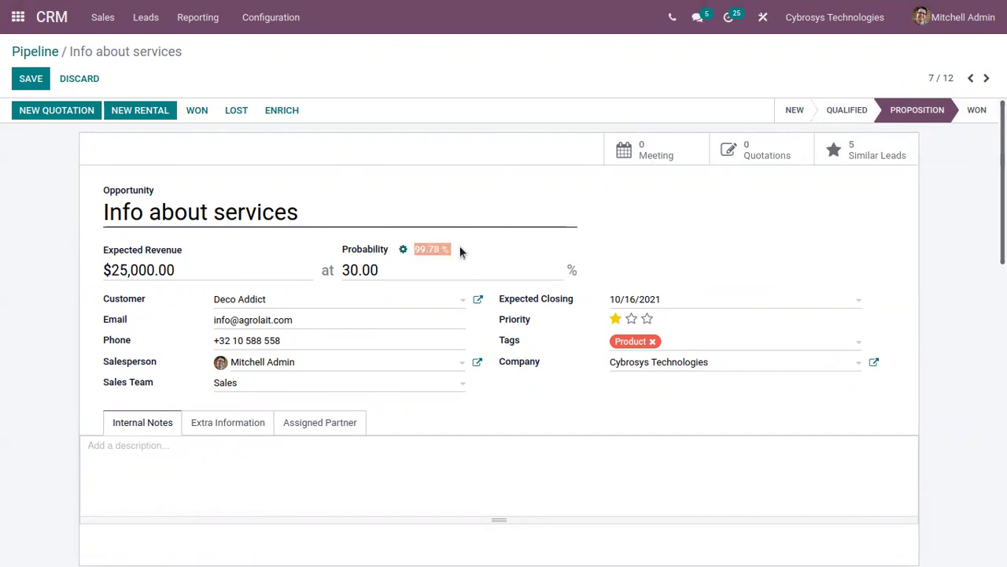
click(404, 249)
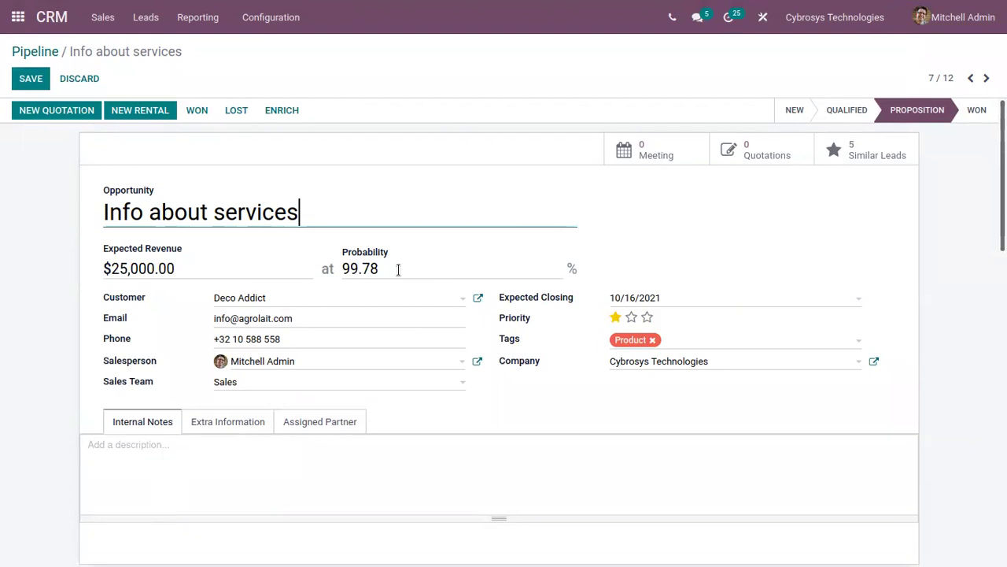
drag(398, 269, 324, 265)
click(323, 174)
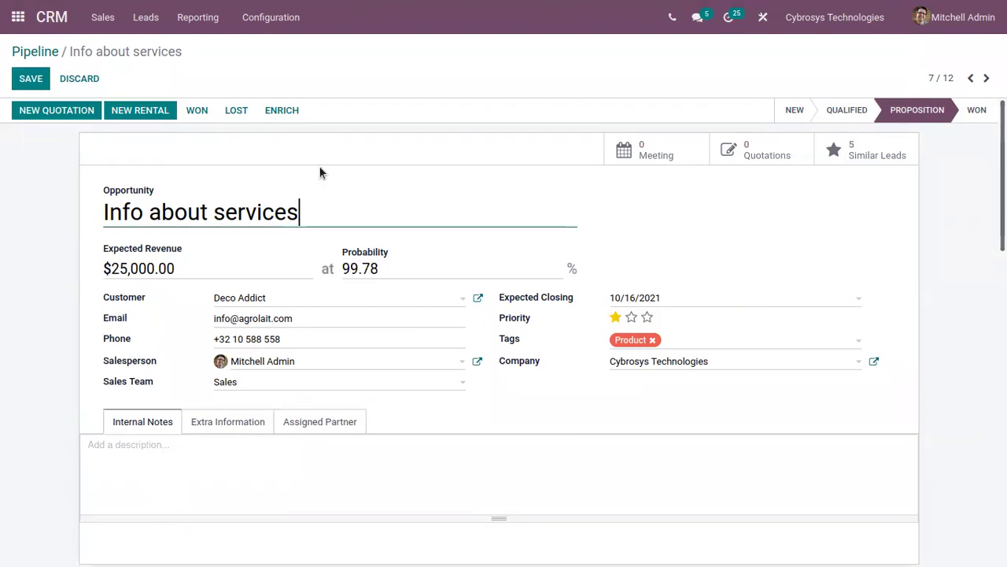
click(28, 79)
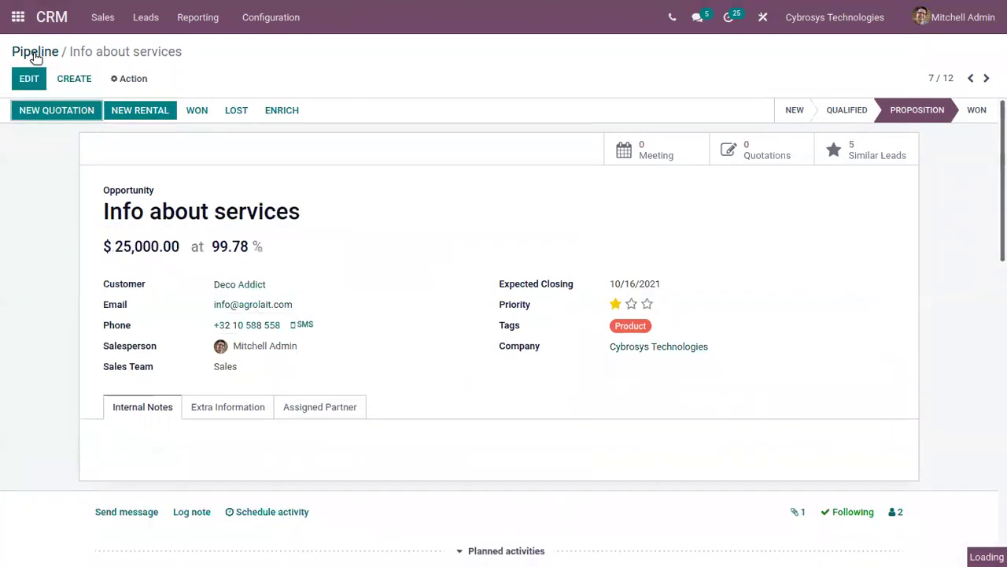
click(35, 52)
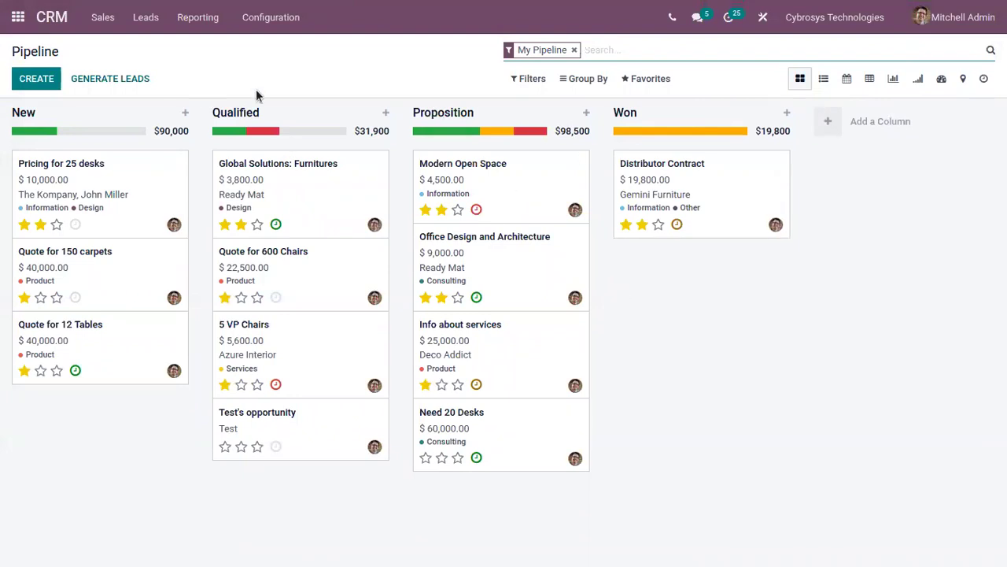
Schedule an Email activity due 09/17/2021 on Test's opportunity card.
click(275, 446)
click(343, 498)
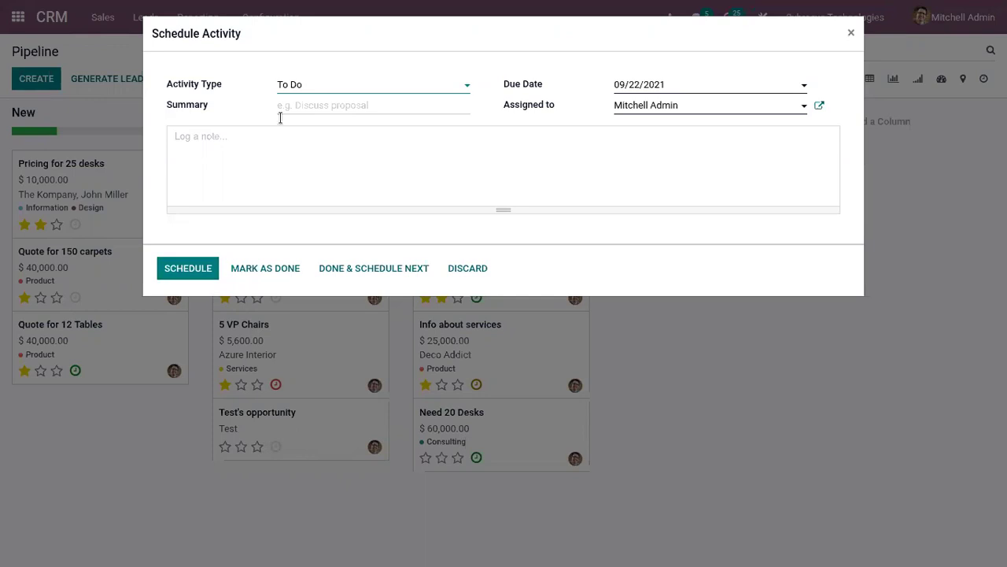
click(315, 90)
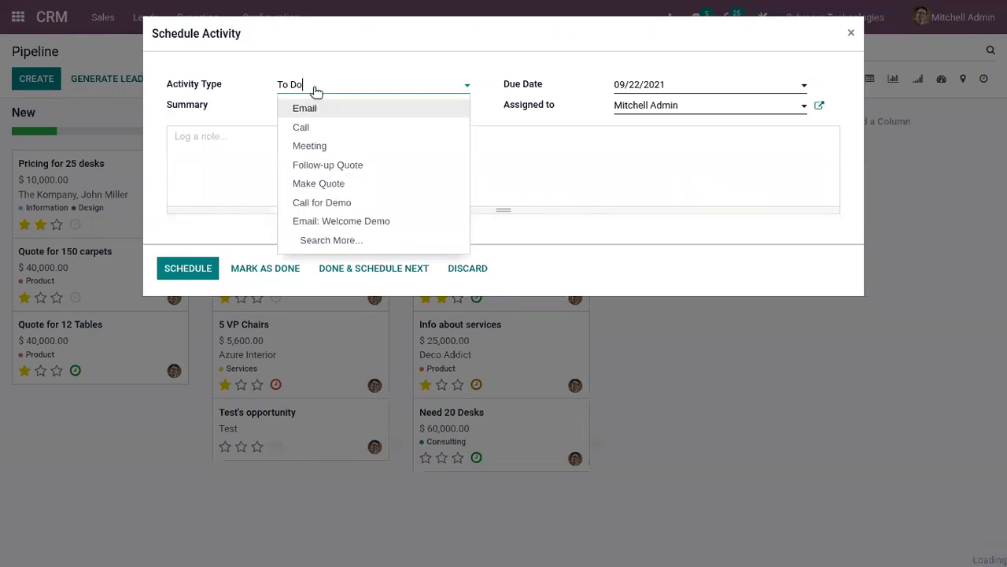
click(326, 129)
click(337, 93)
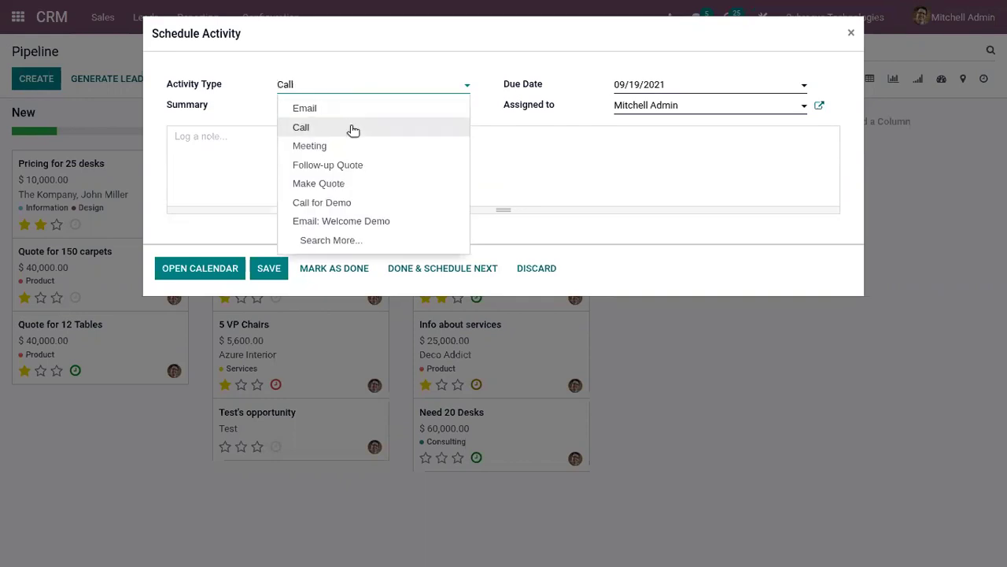
click(346, 109)
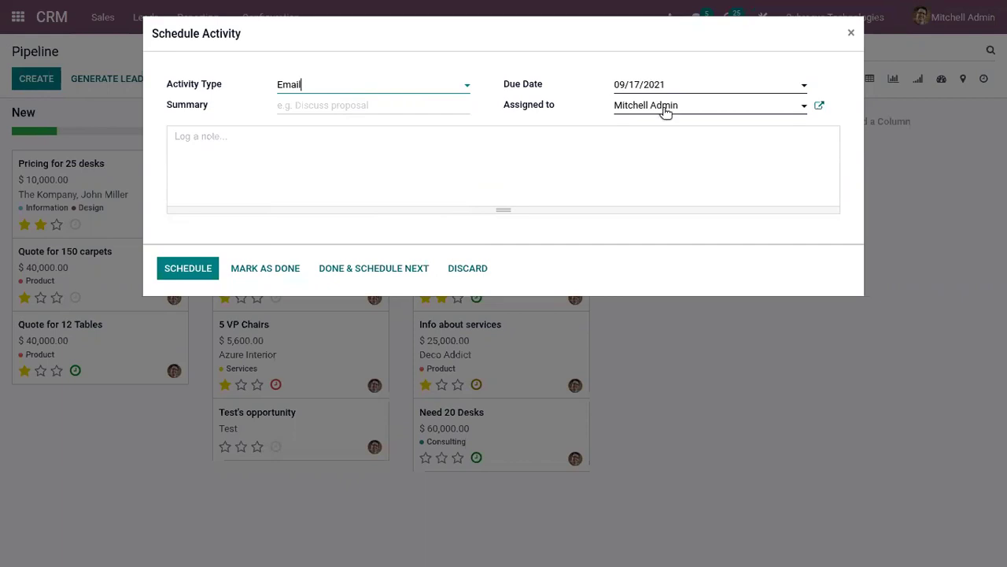
click(233, 144)
click(193, 266)
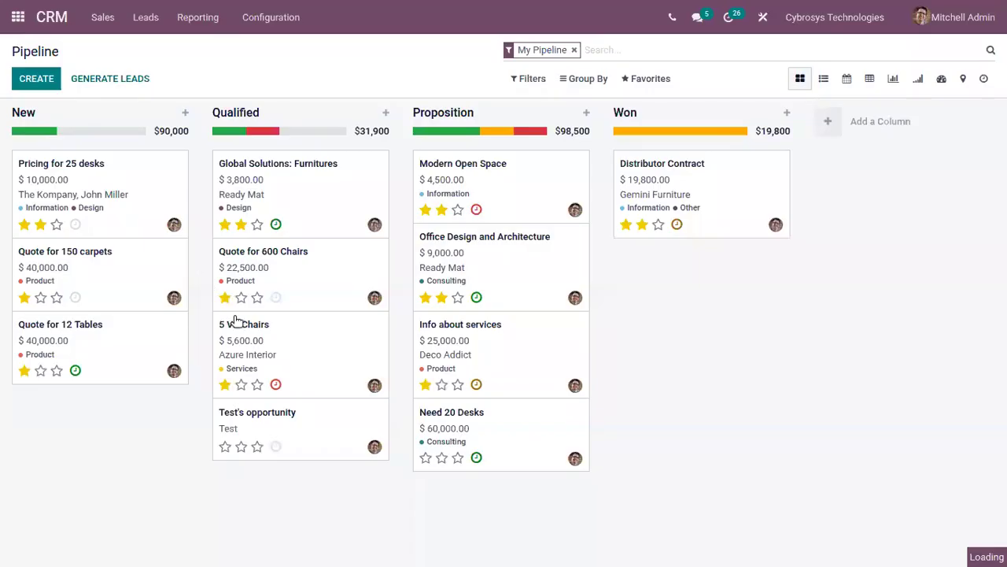
click(276, 446)
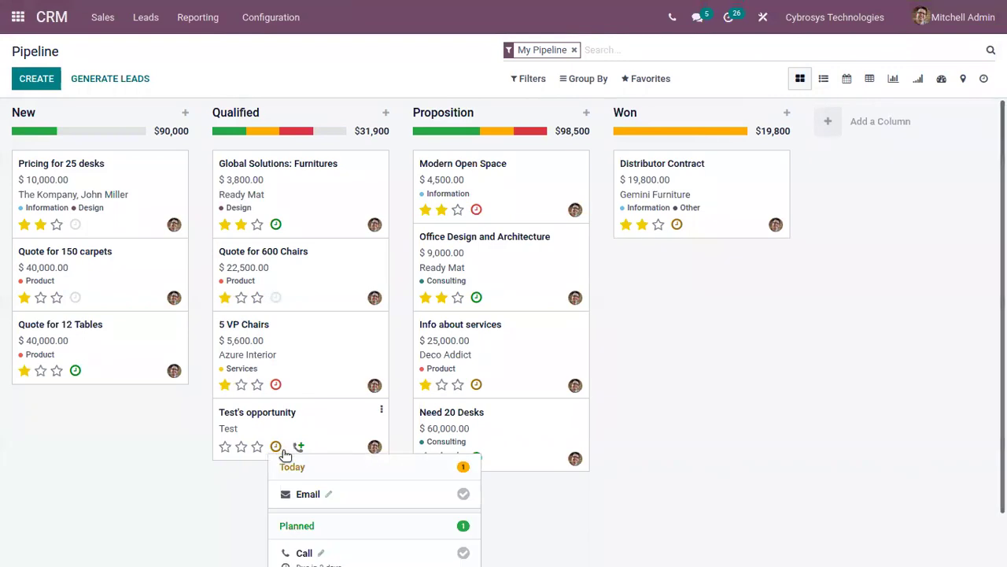
click(695, 360)
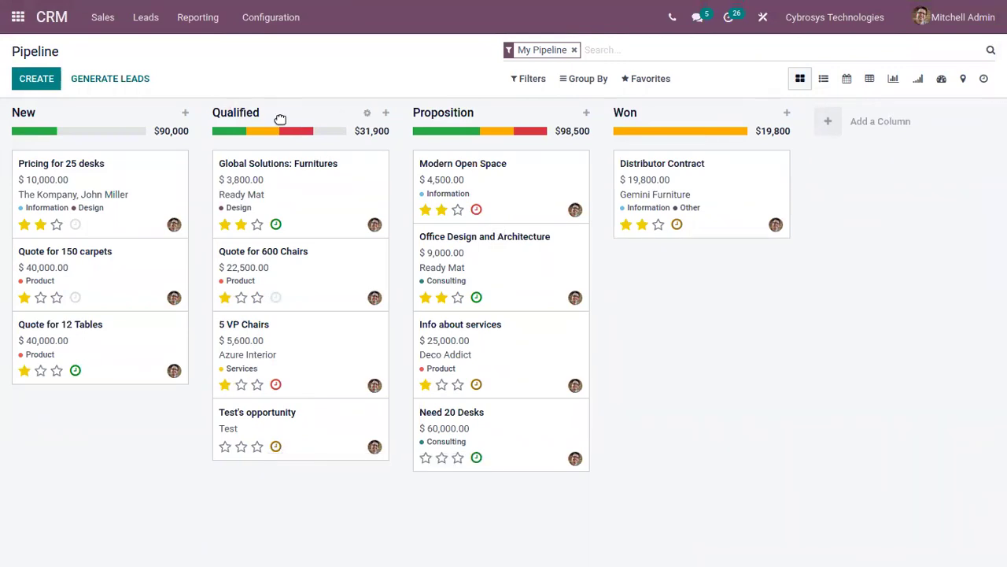
mouse_move(237, 132)
click(235, 129)
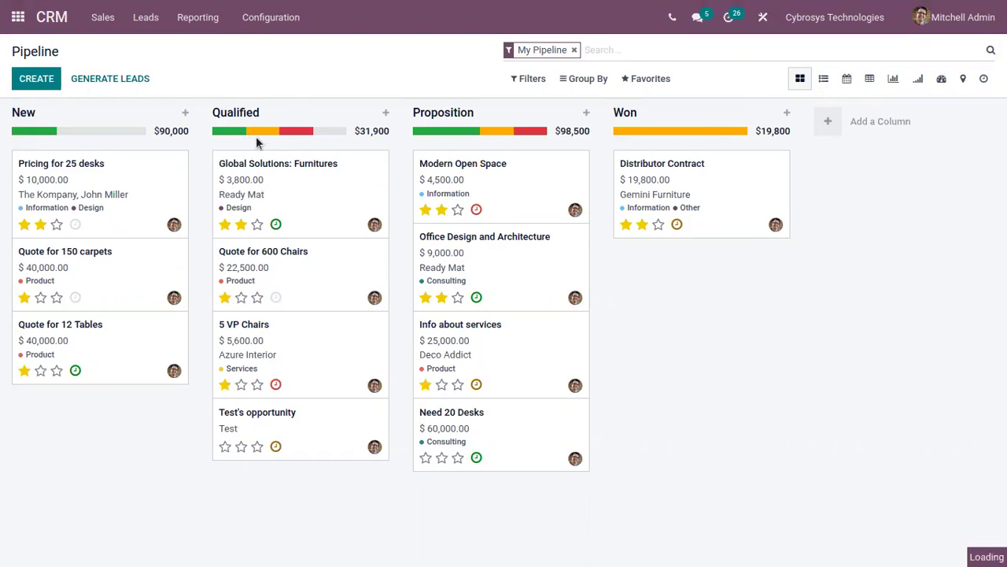
click(267, 130)
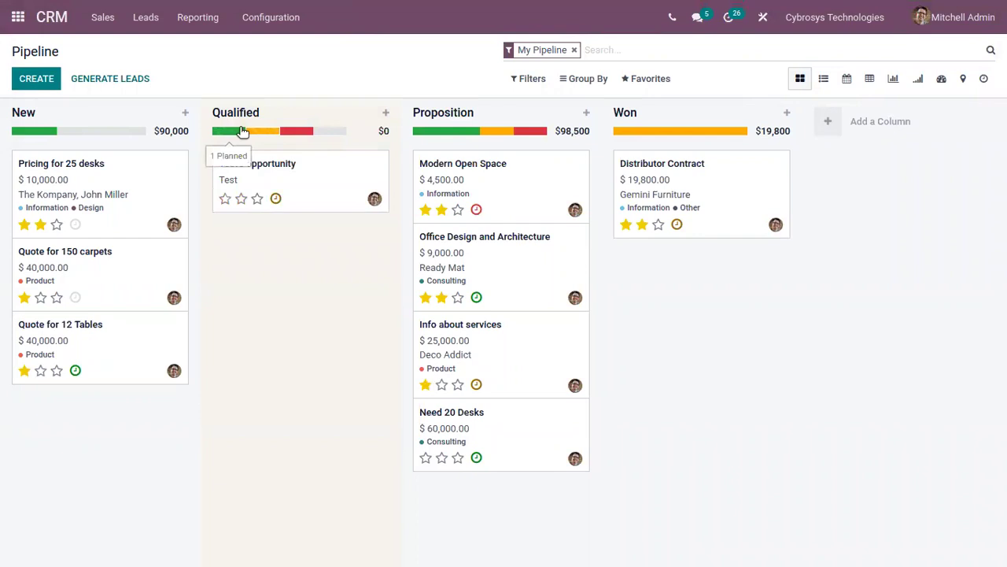
click(242, 131)
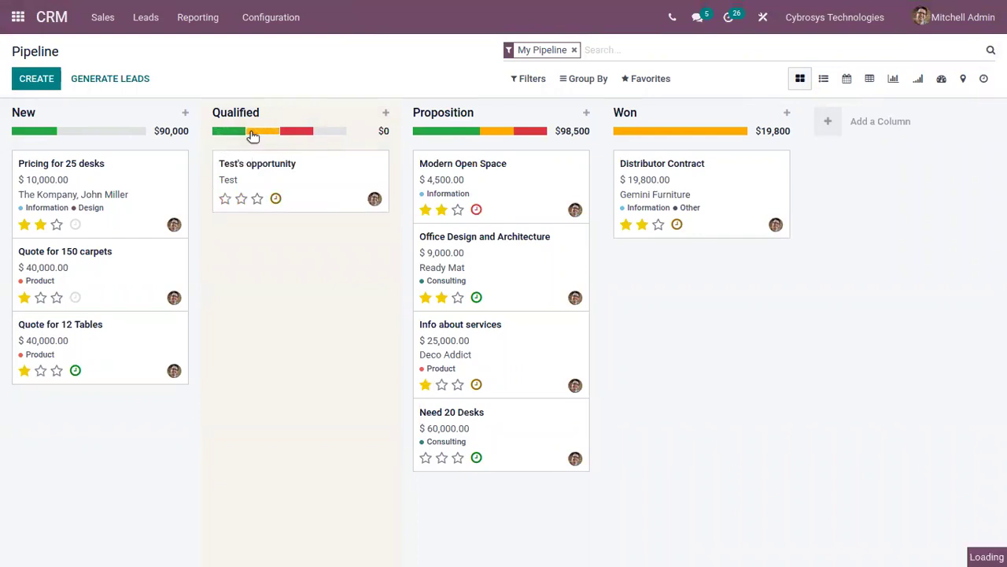
click(296, 130)
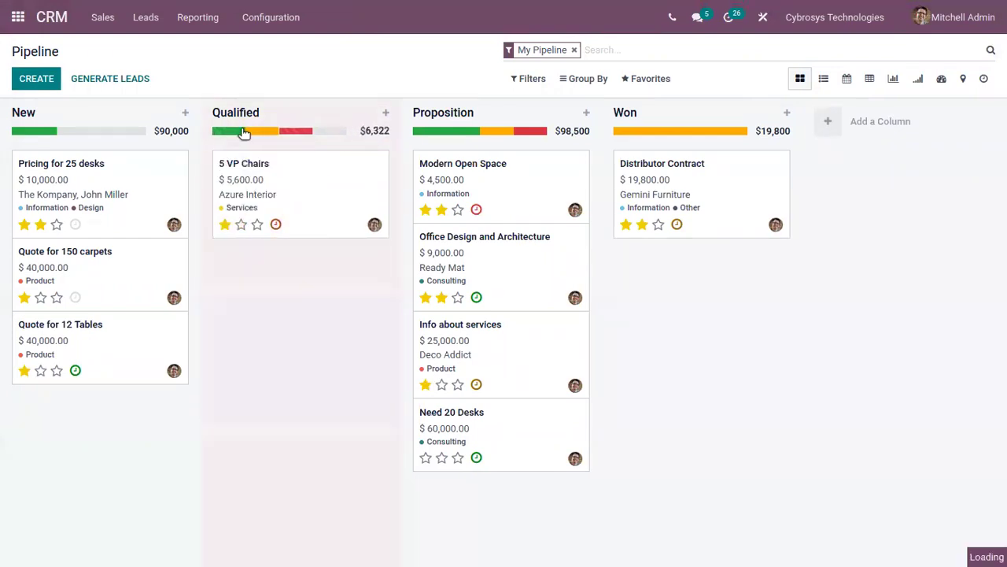
click(244, 132)
click(297, 131)
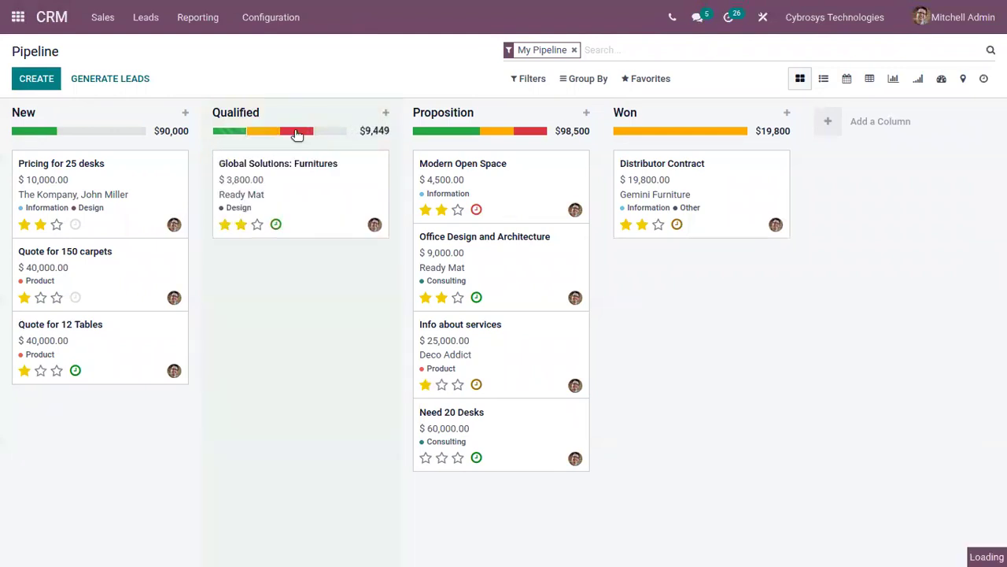
click(245, 131)
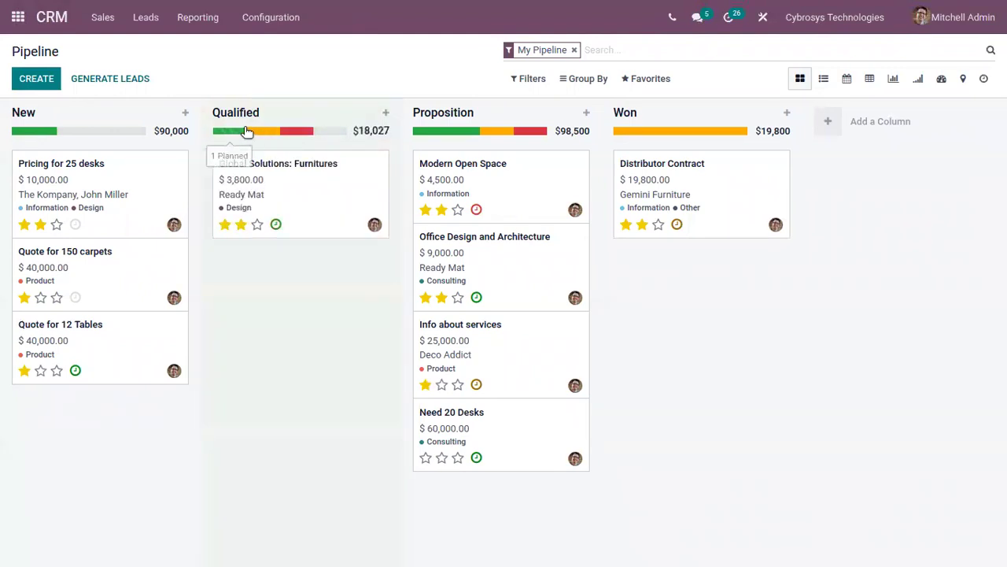
click(271, 132)
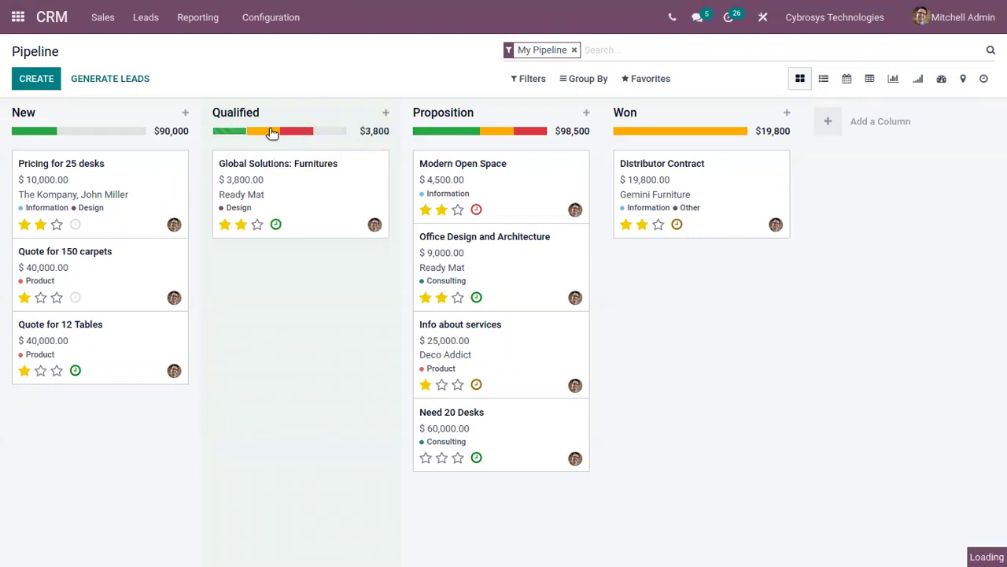
click(224, 132)
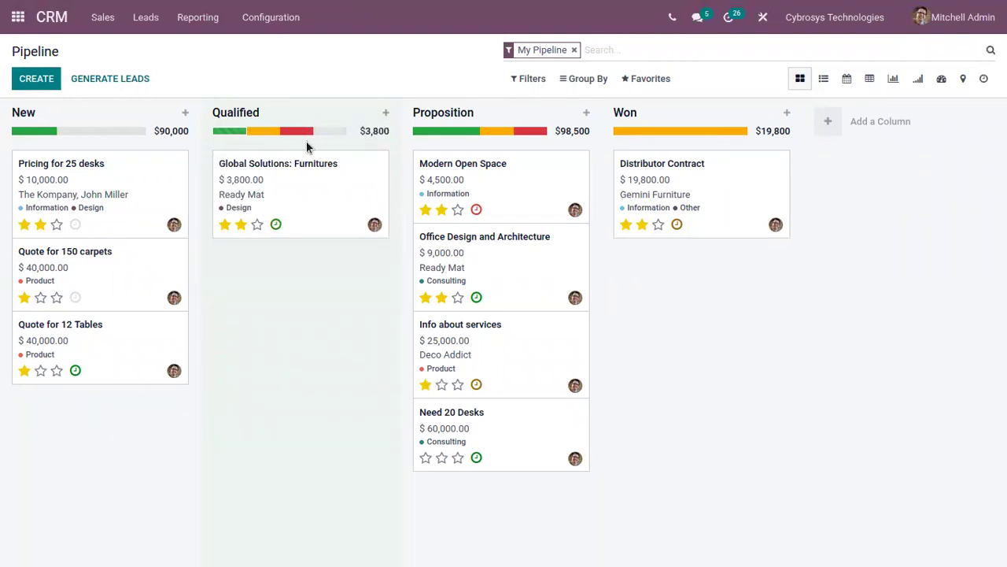
click(333, 131)
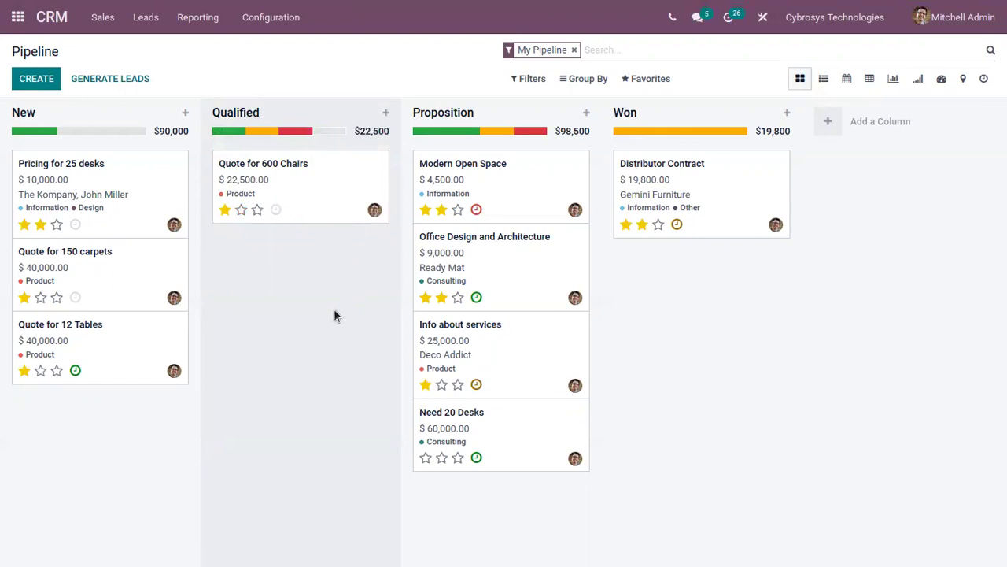
click(333, 131)
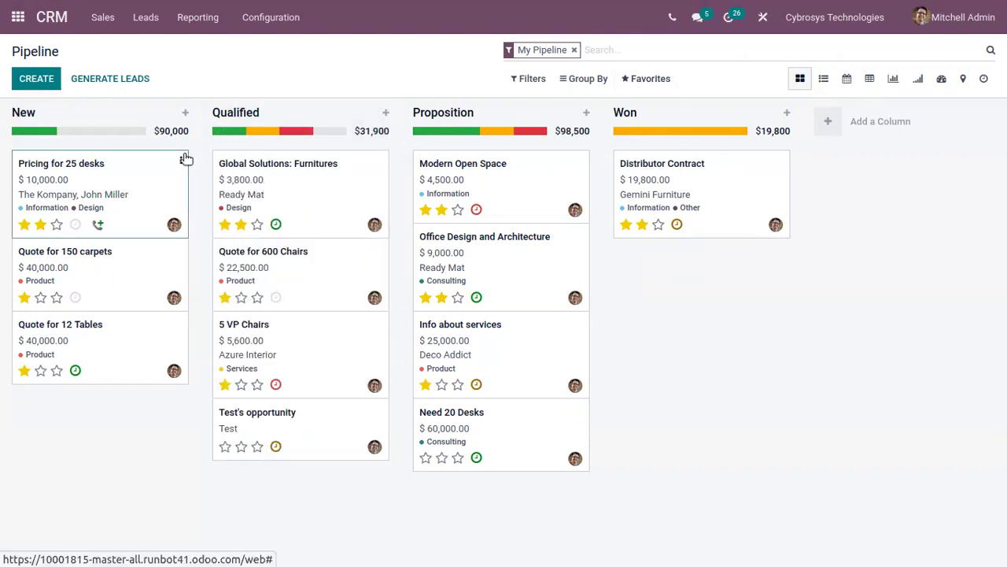
Delete the Pricing for 25 desks card through its options menu and confirm.
click(182, 158)
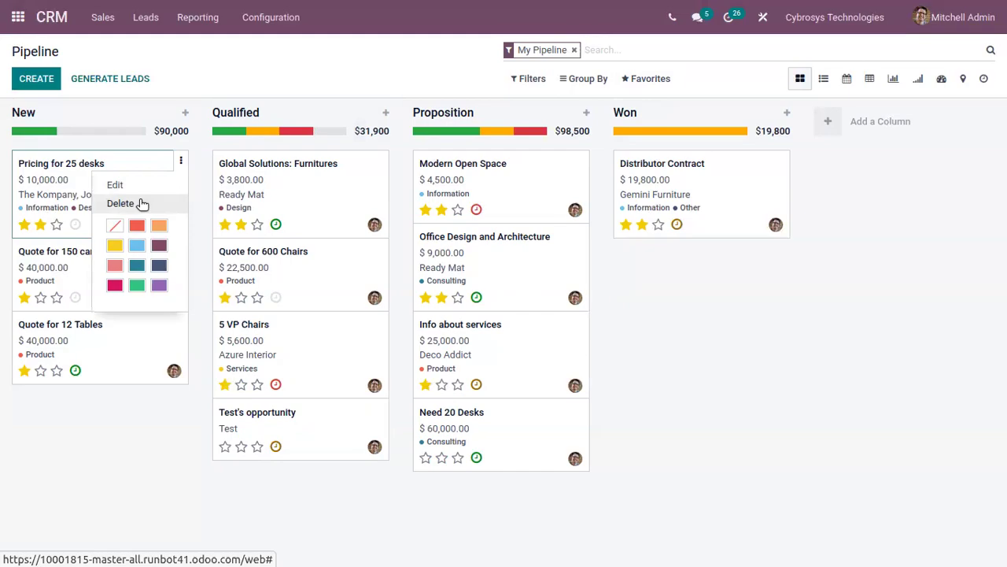
click(142, 204)
click(286, 115)
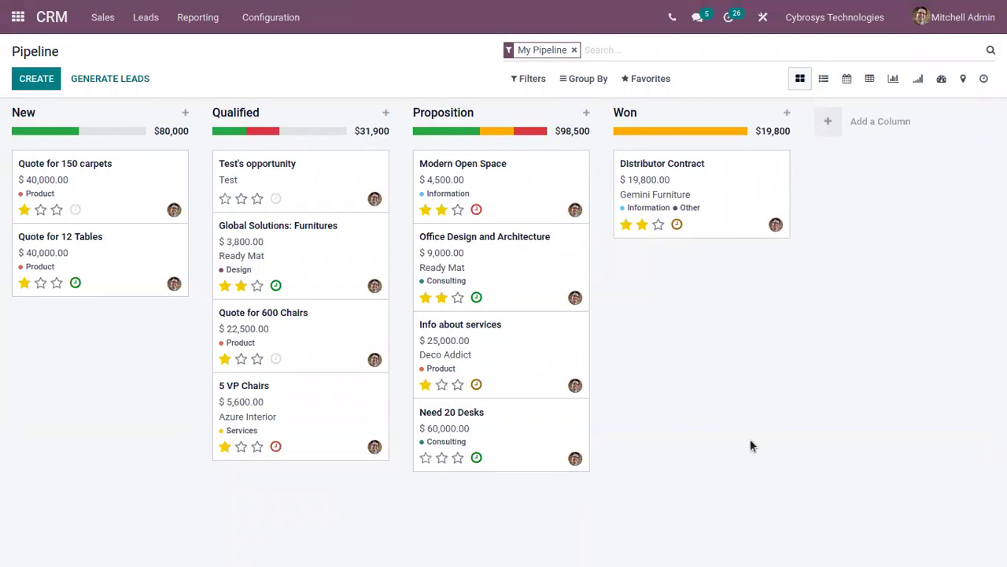
Toggle the Won, Lost and Unassigned filters off, then expand the Closed Date periods.
click(532, 82)
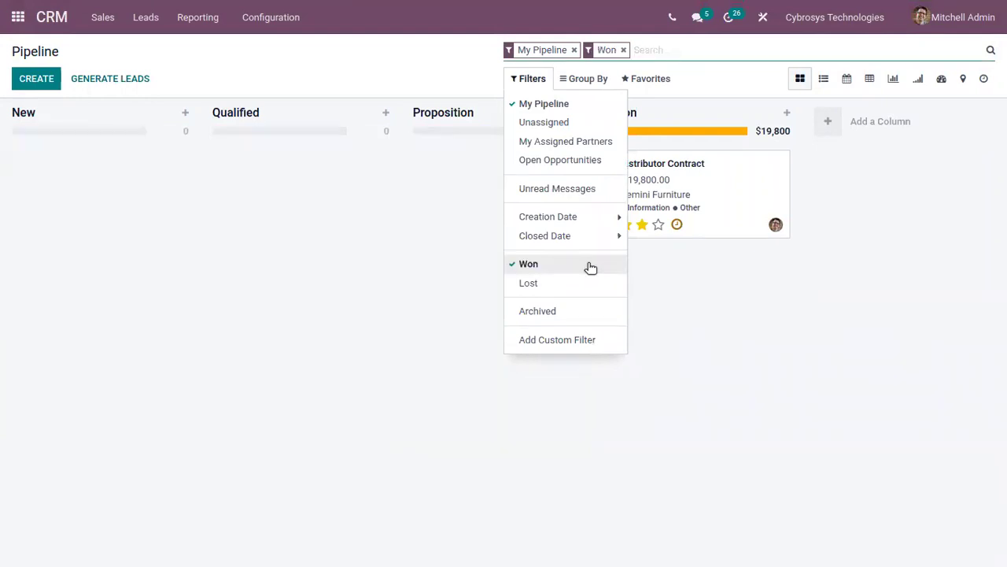
click(592, 268)
click(586, 290)
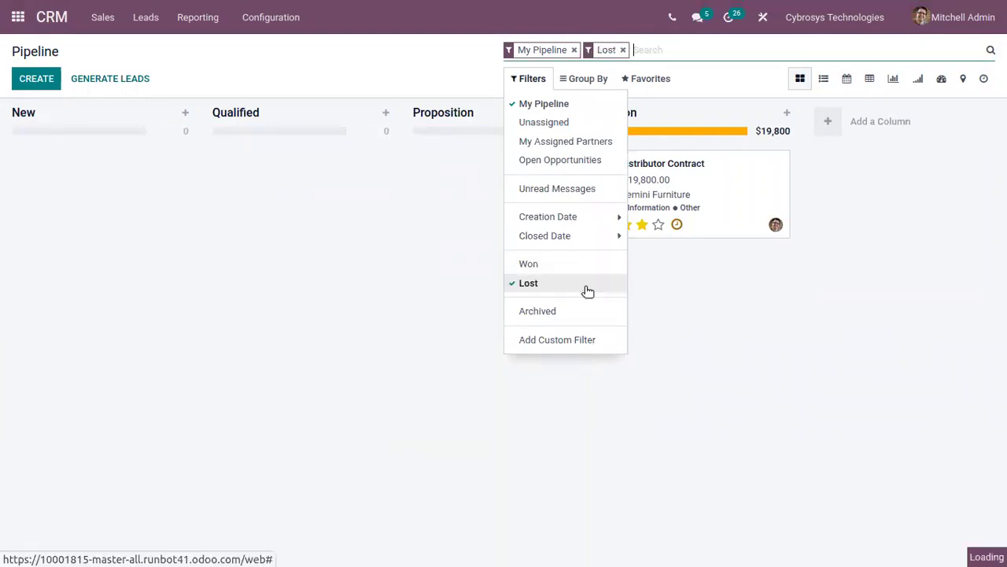
click(588, 285)
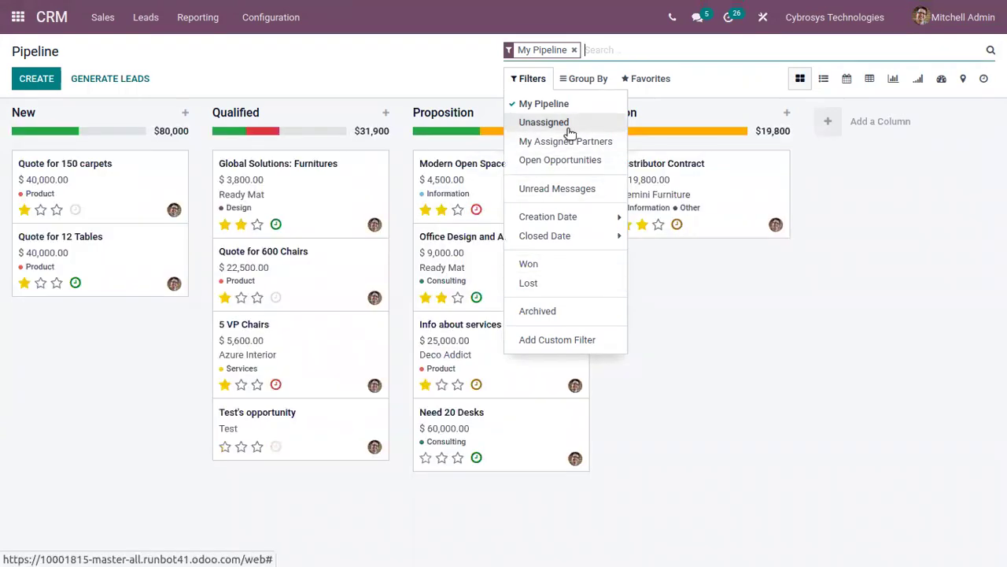
click(570, 128)
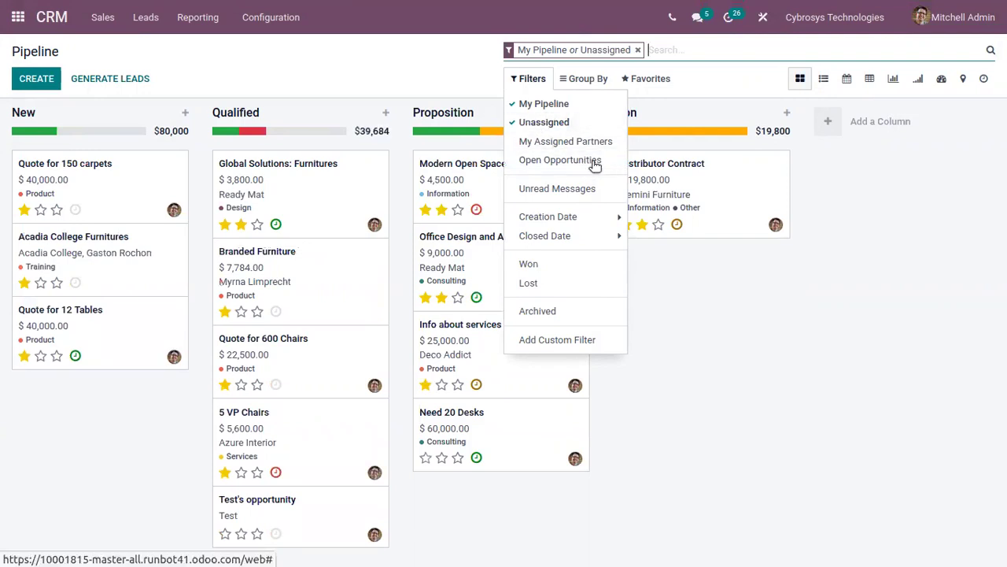
click(573, 122)
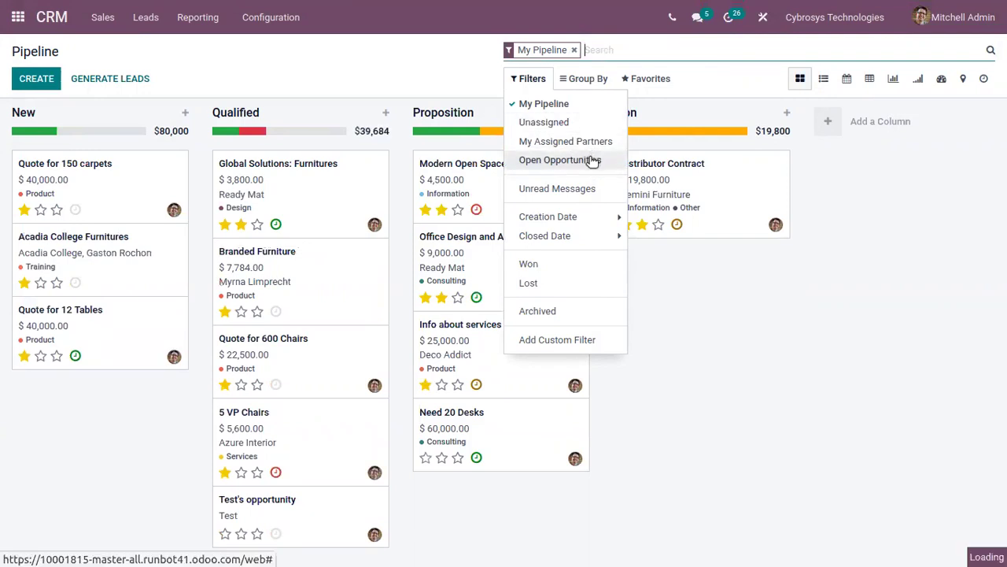
click(595, 236)
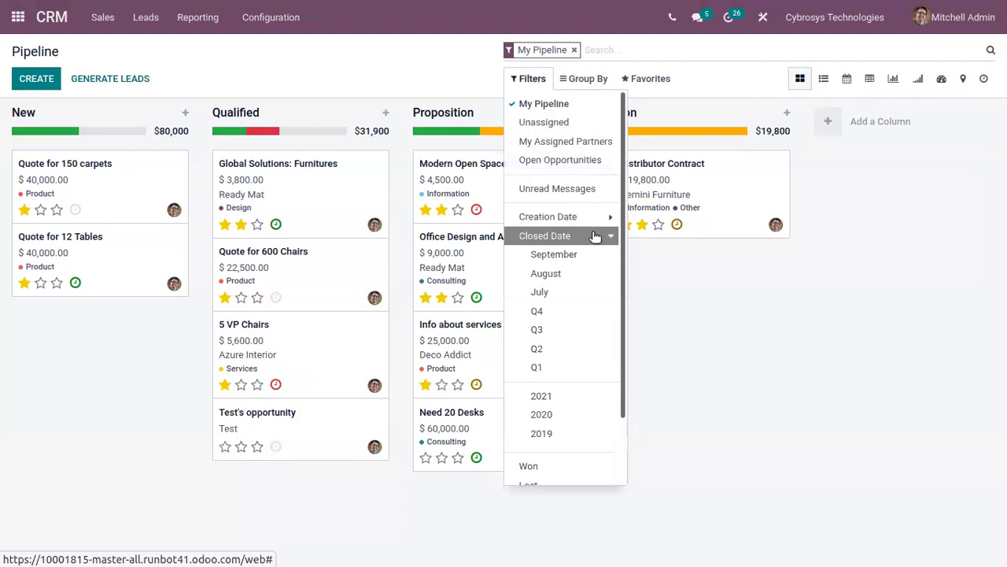
Group the pipeline by Salesperson and remove the My Pipeline filter.
click(580, 81)
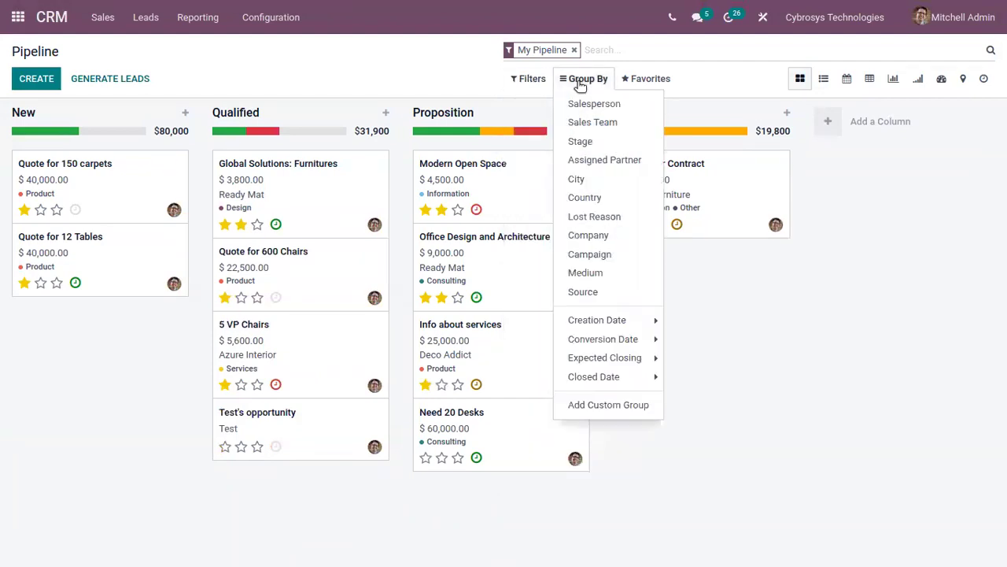
click(593, 103)
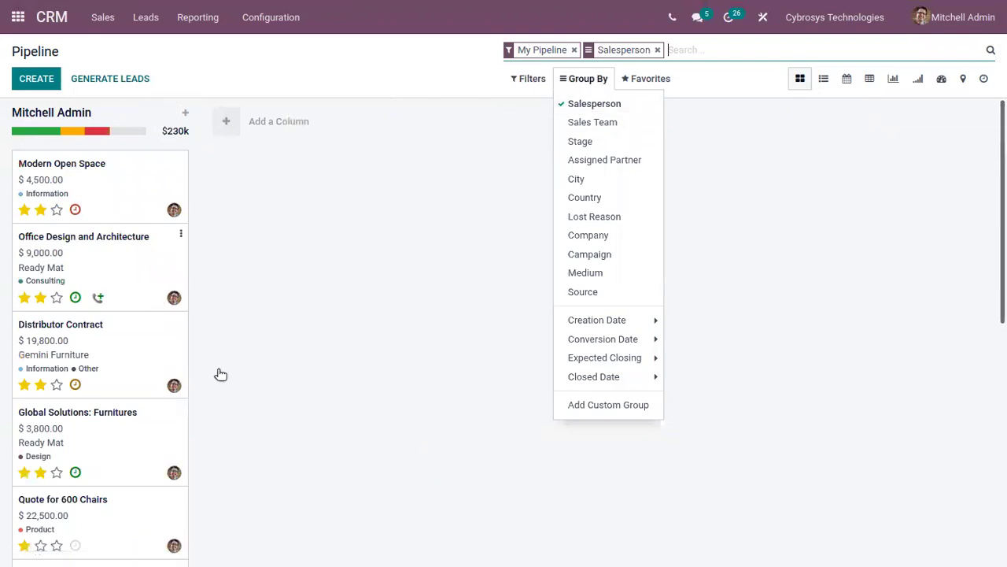
scroll(223, 376, down, 5)
scroll(238, 374, up, 5)
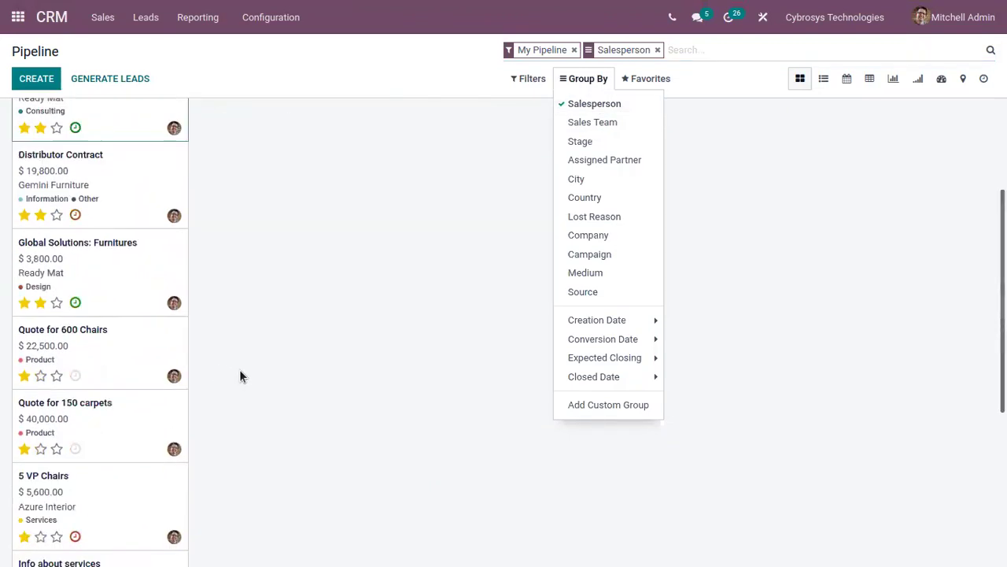
click(538, 78)
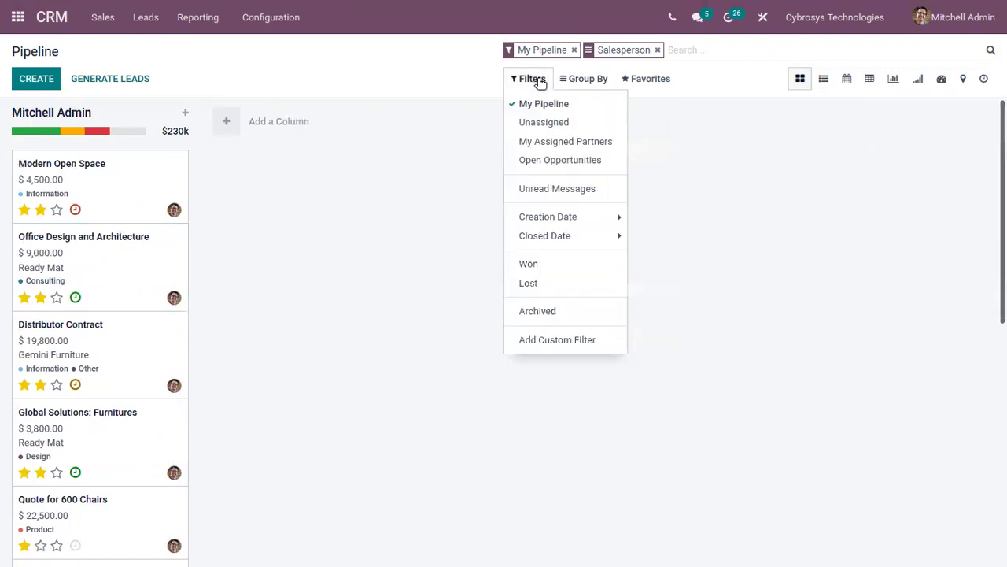
click(544, 104)
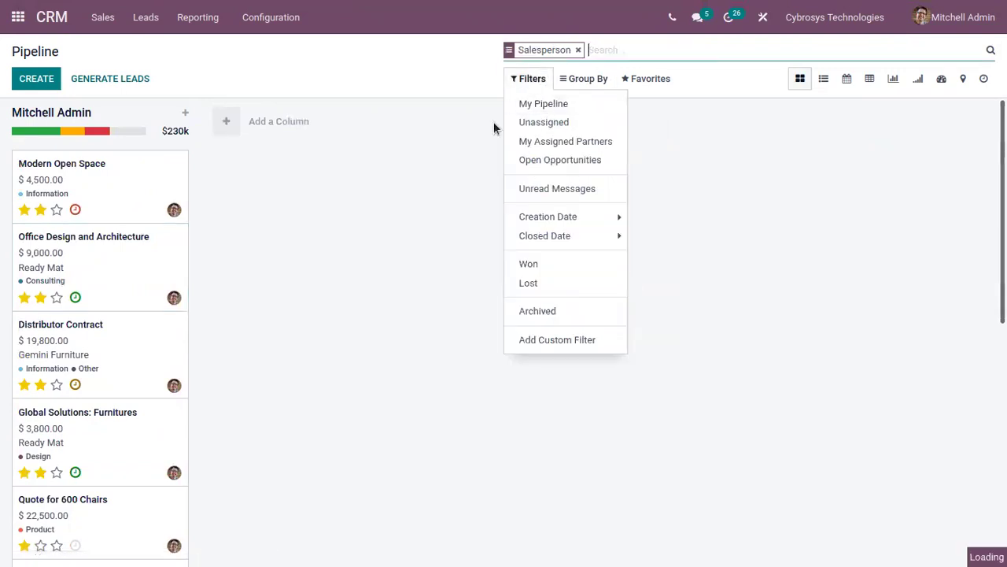
click(435, 78)
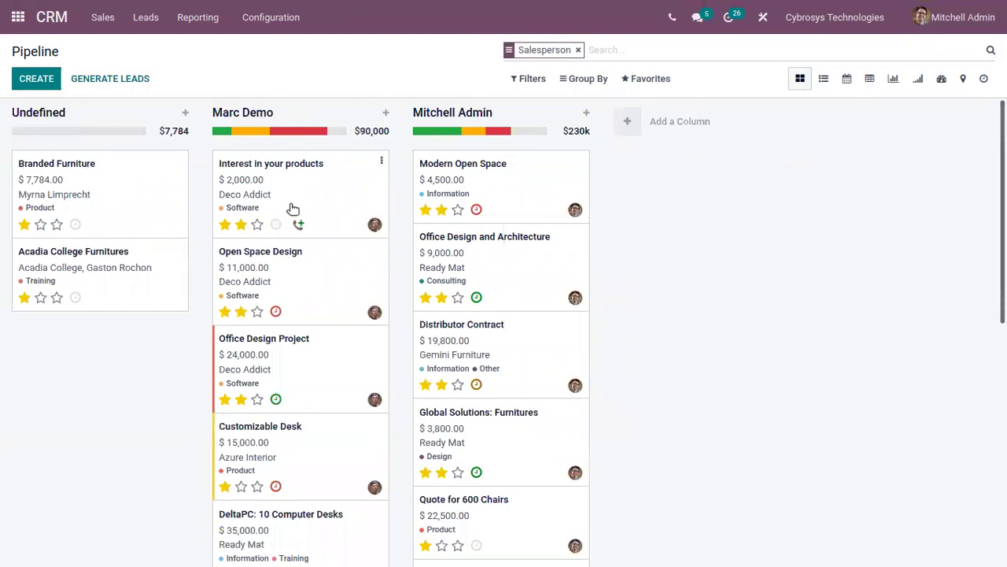
scroll(276, 480, down, 3)
scroll(284, 449, up, 3)
Try grouping by Sales Team, Stage, City and Country, then clear all groupings.
click(598, 79)
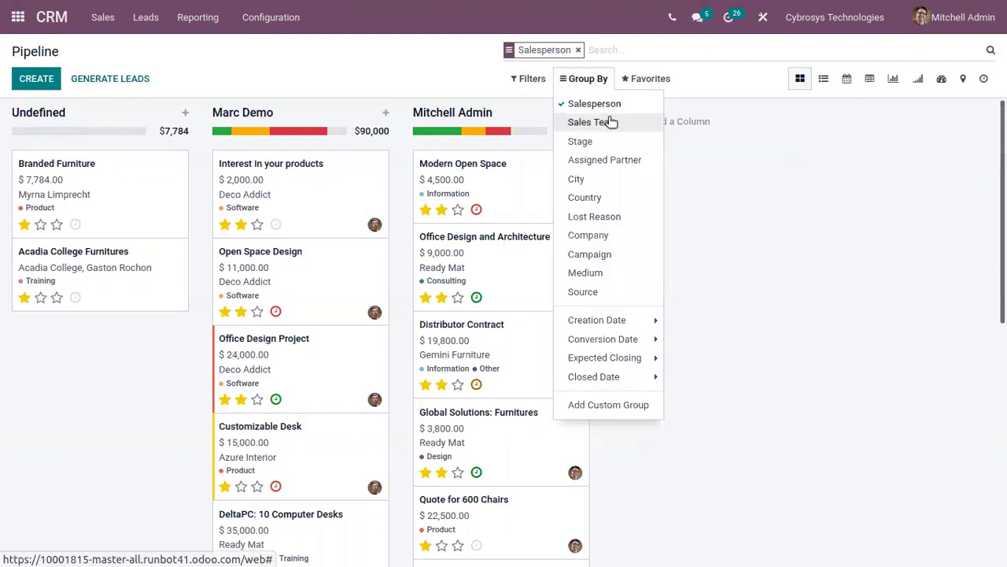
click(610, 122)
click(610, 106)
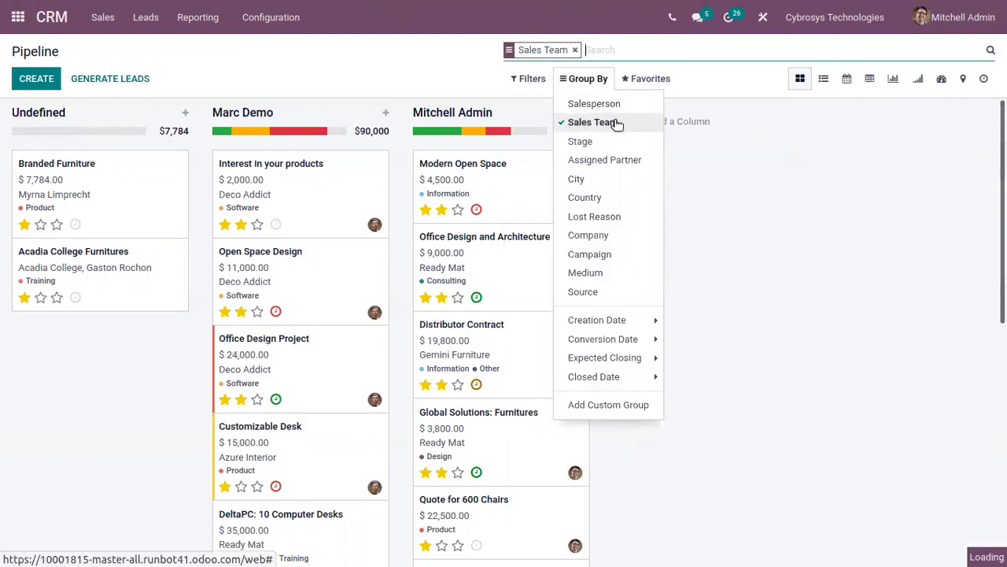
click(619, 124)
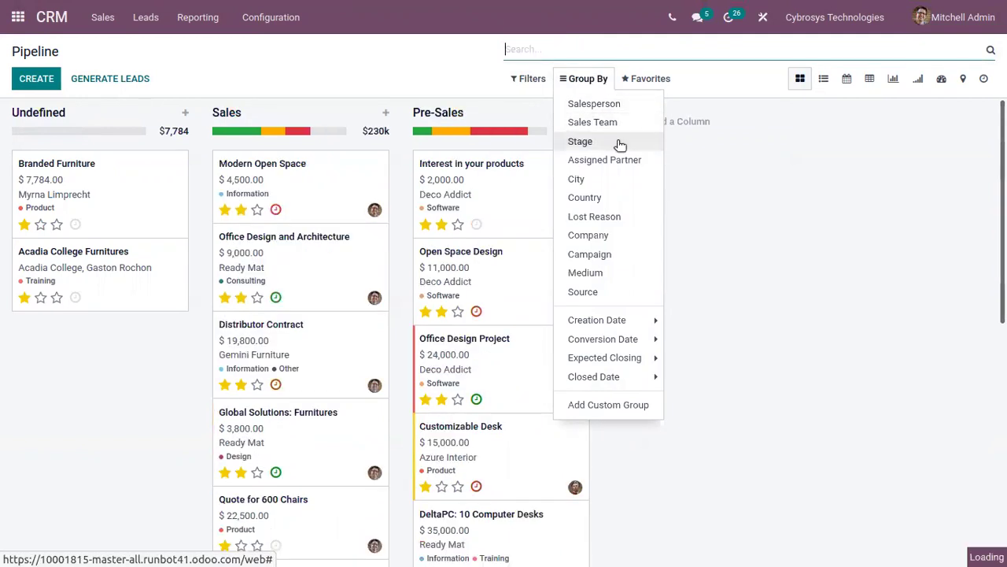
click(620, 144)
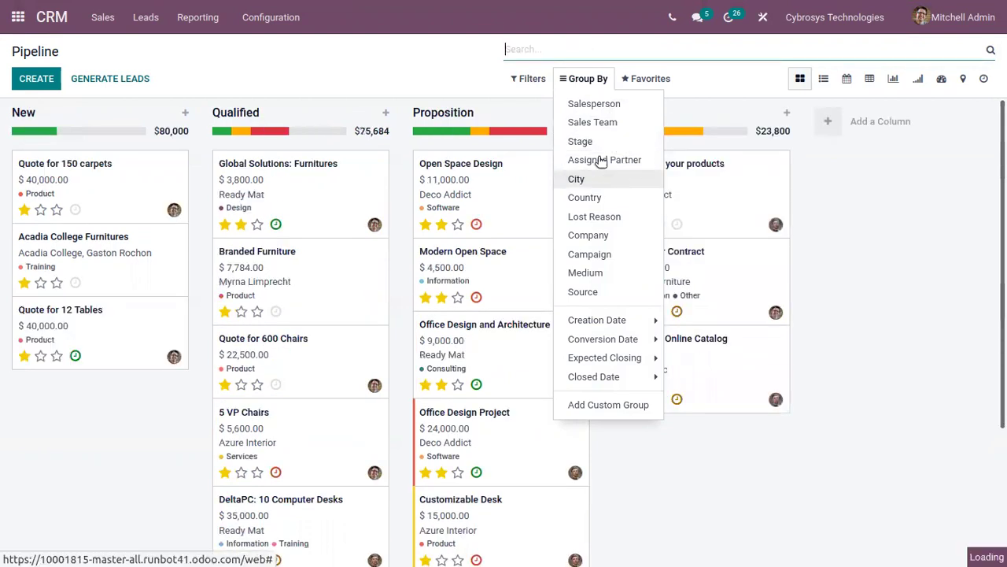
click(590, 141)
click(605, 180)
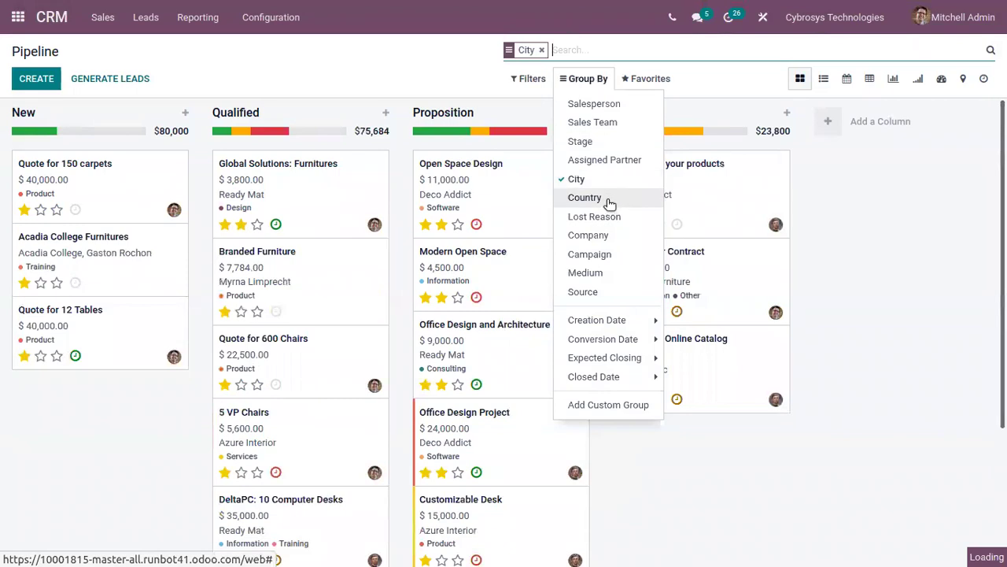
click(608, 181)
click(610, 200)
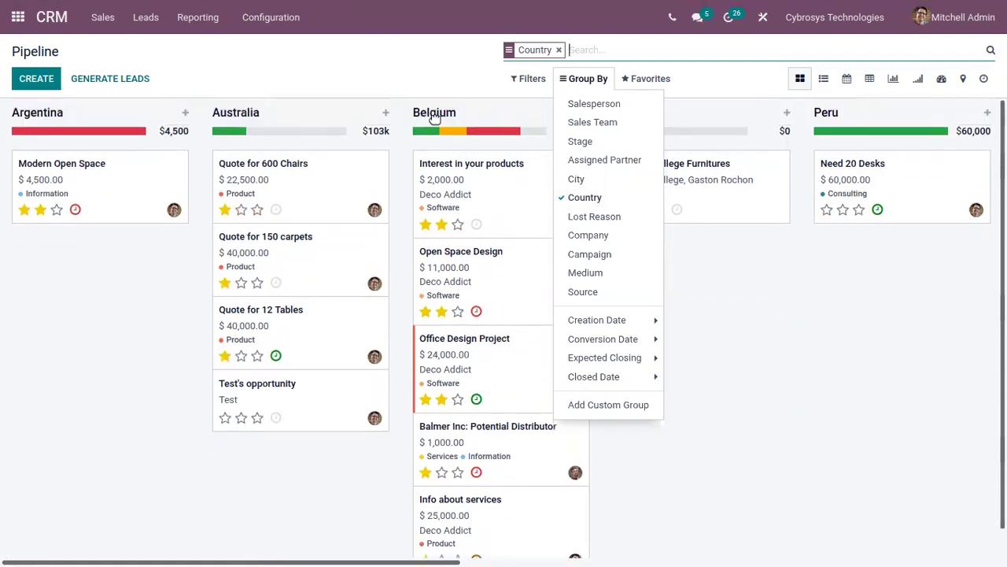
click(598, 200)
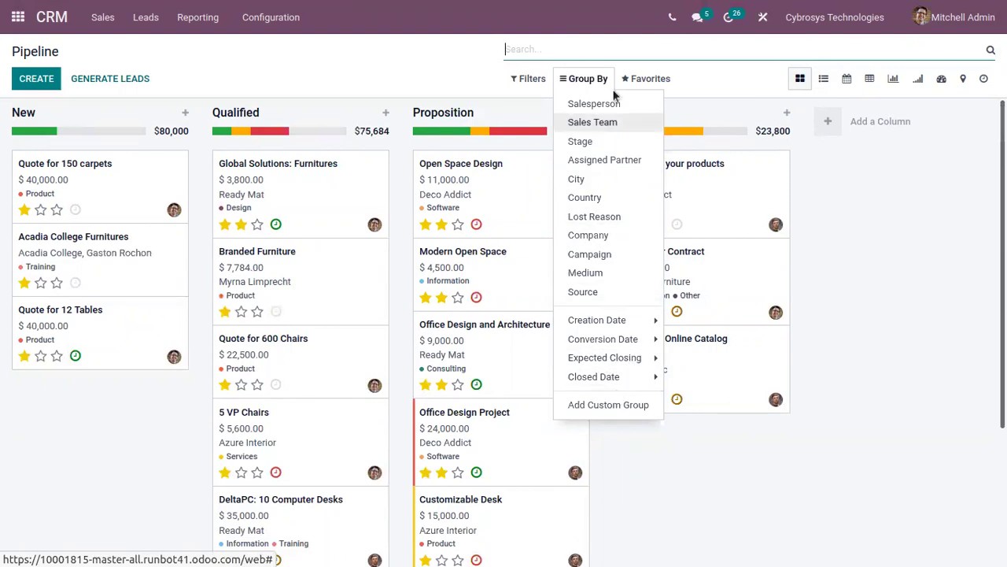
click(647, 254)
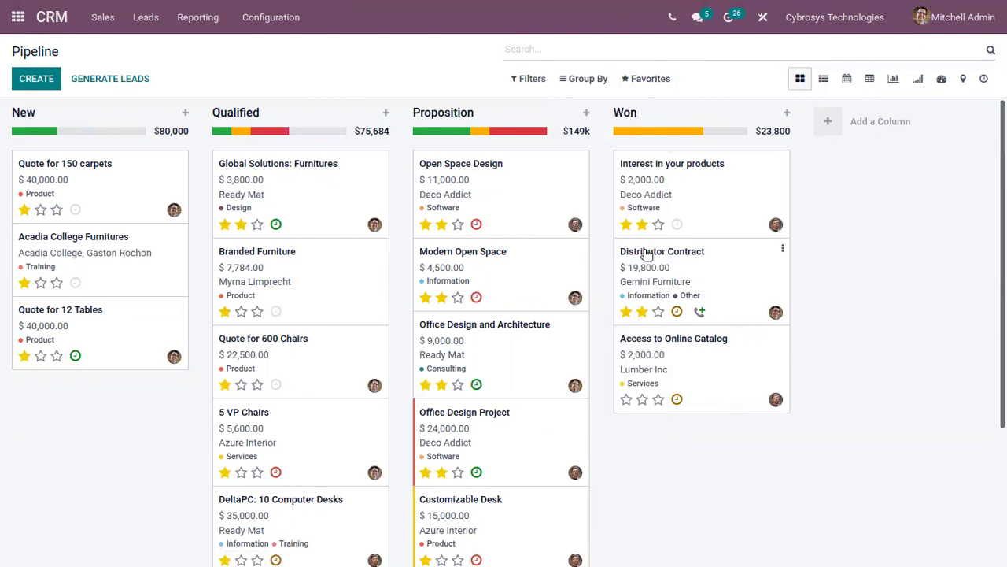